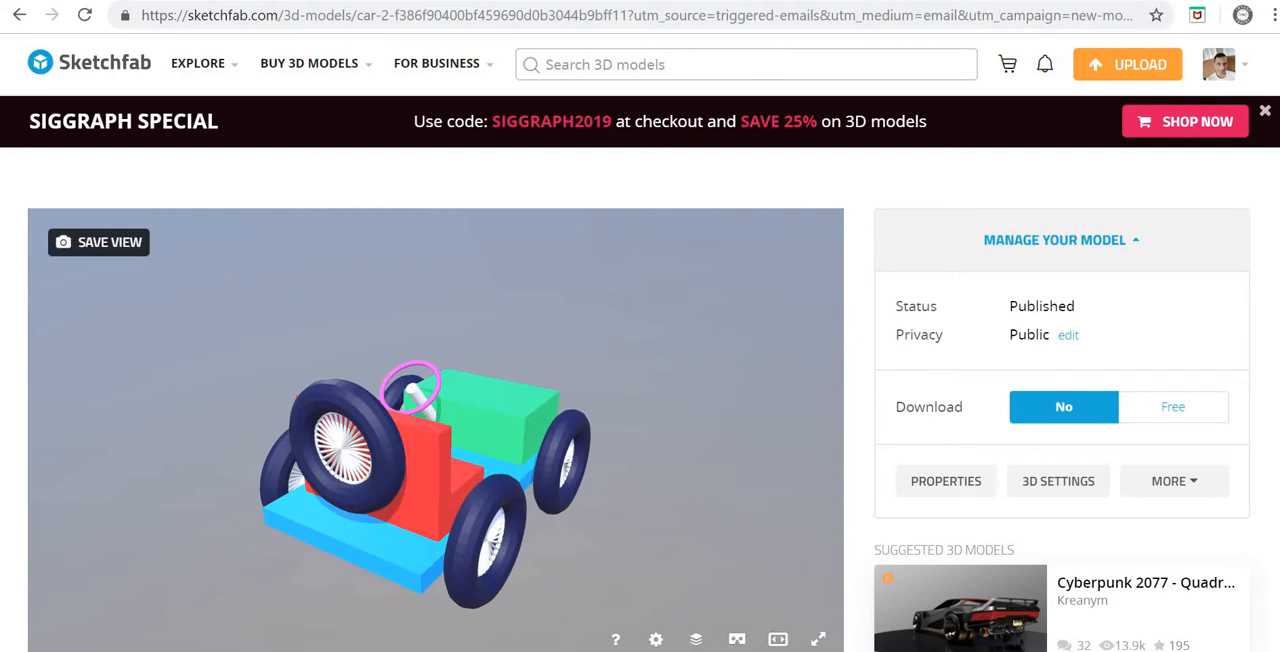
# Step: Examine the published car model from several angles and review the details on its page
pyautogui.scroll(-2, 437, 421)
pyautogui.scroll(1, 437, 421)
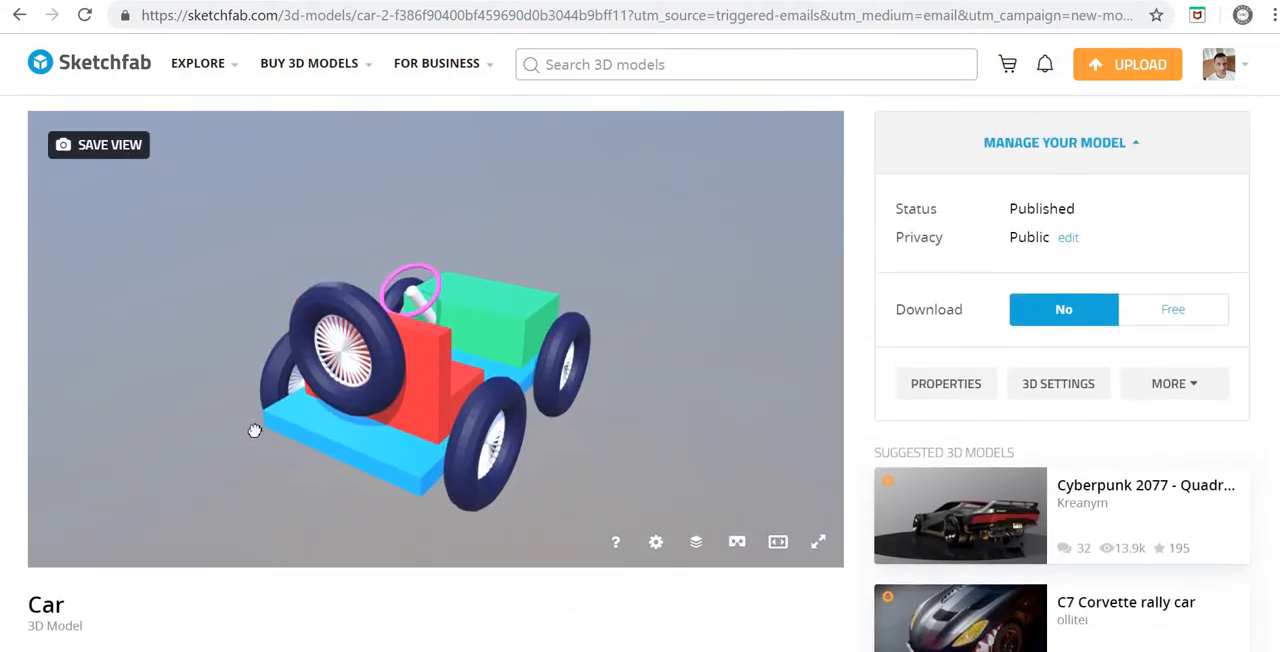
pyautogui.moveTo(255, 430)
pyautogui.mouseDown()
pyautogui.moveTo(34, 414)
pyautogui.moveTo(680, 400)
pyautogui.moveTo(743, 420)
pyautogui.moveTo(703, 479)
pyautogui.moveTo(500, 466)
pyautogui.moveTo(450, 440)
pyautogui.moveTo(571, 417)
pyautogui.moveTo(806, 420)
pyautogui.moveTo(751, 417)
pyautogui.mouseUp()
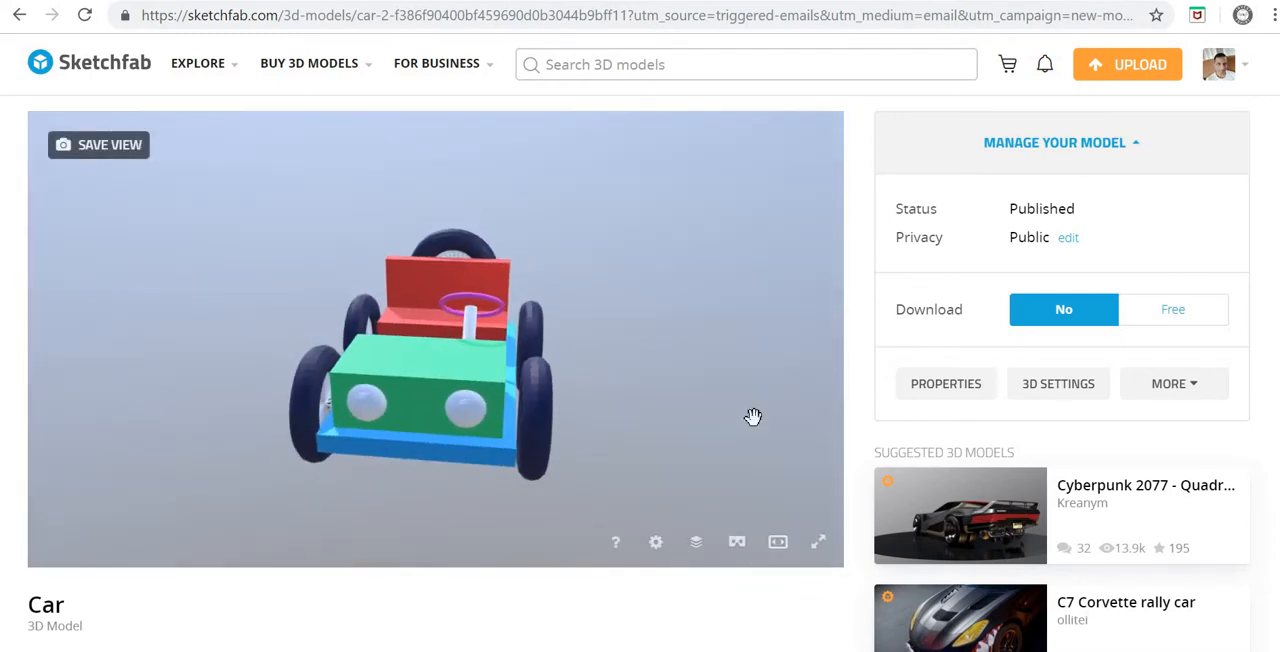
pyautogui.scroll(-4, 858, 379)
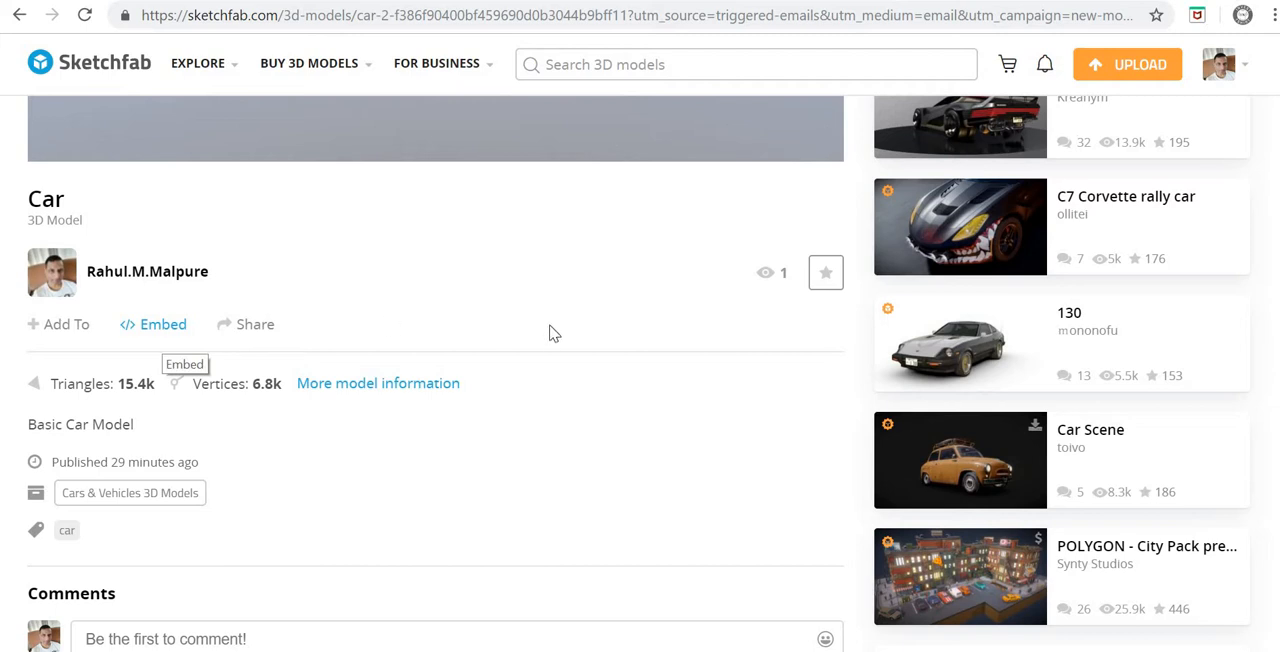
pyautogui.scroll(4, 557, 329)
pyautogui.moveTo(557, 329)
pyautogui.mouseDown()
pyautogui.moveTo(306, 374)
pyautogui.moveTo(89, 365)
pyautogui.moveTo(106, 317)
pyautogui.moveTo(561, 351)
pyautogui.moveTo(528, 358)
pyautogui.mouseUp()
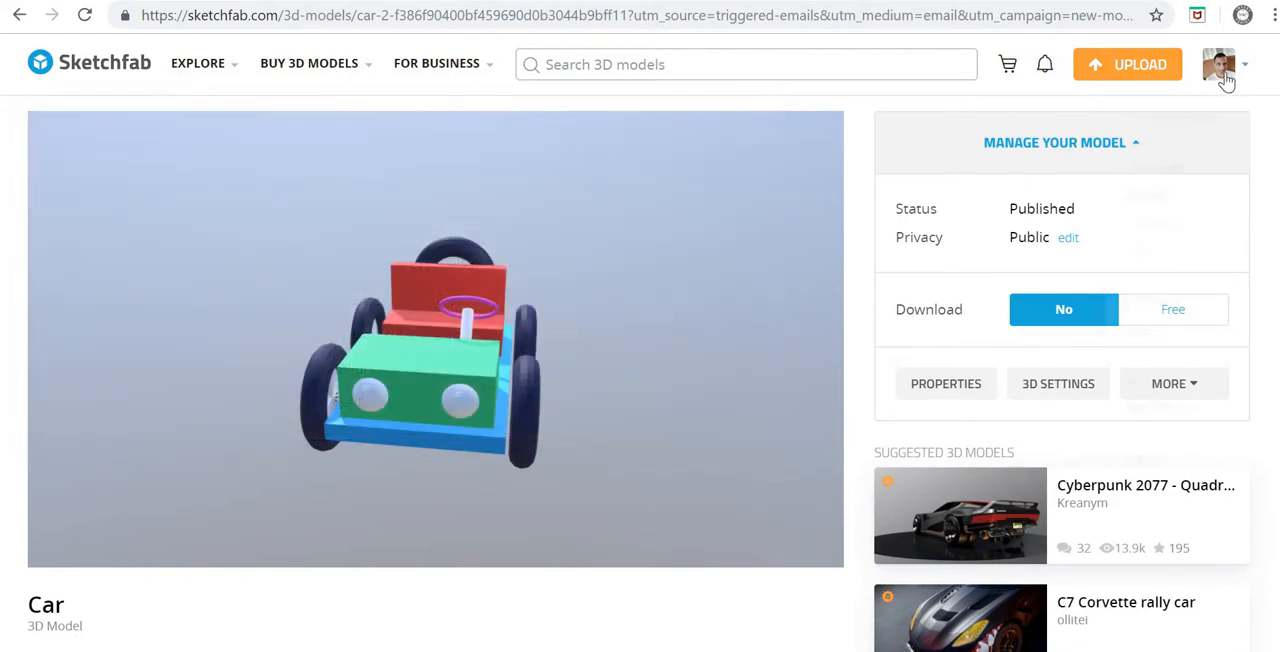
# Step: Upload the file car 2.blend from the youtube > blender > car 1 folder as a new model
pyautogui.moveTo(1225, 82)
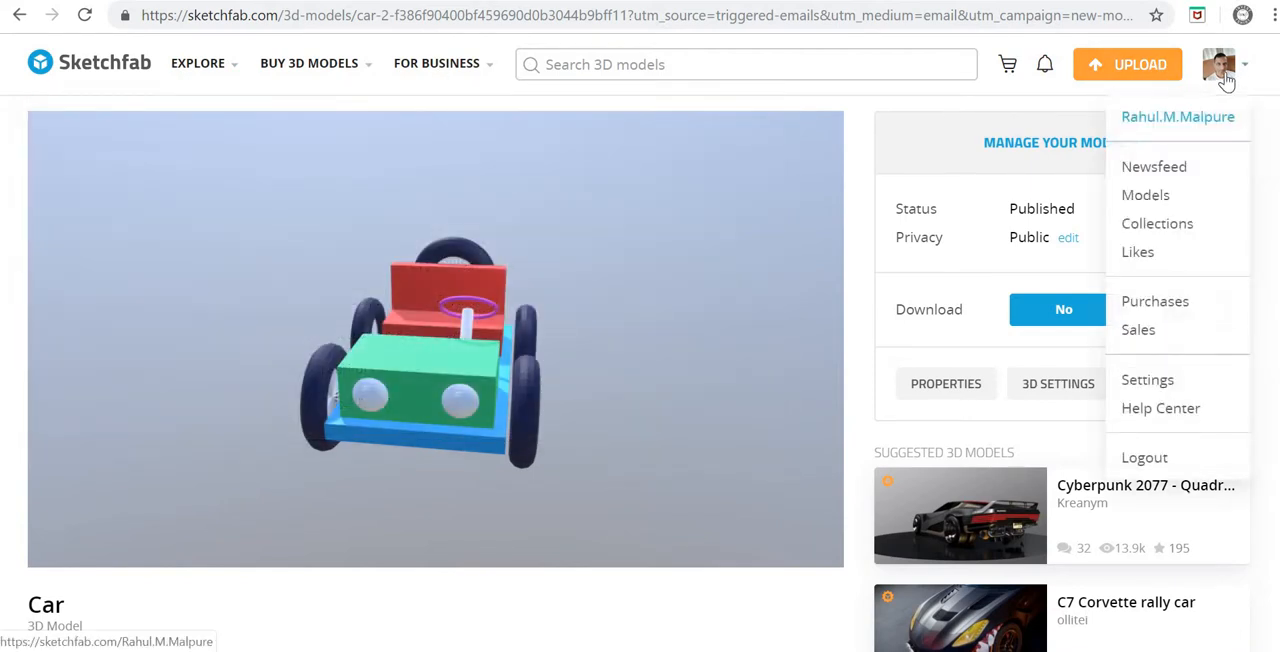
pyautogui.click(1135, 70)
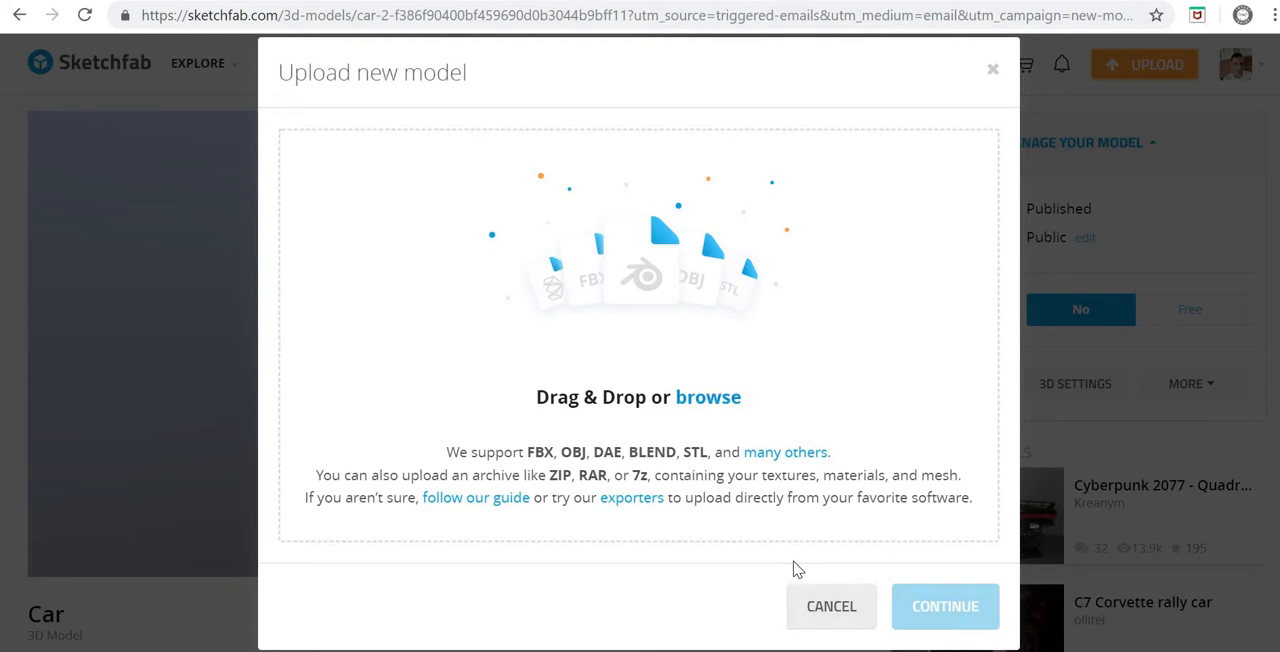
pyautogui.click(647, 289)
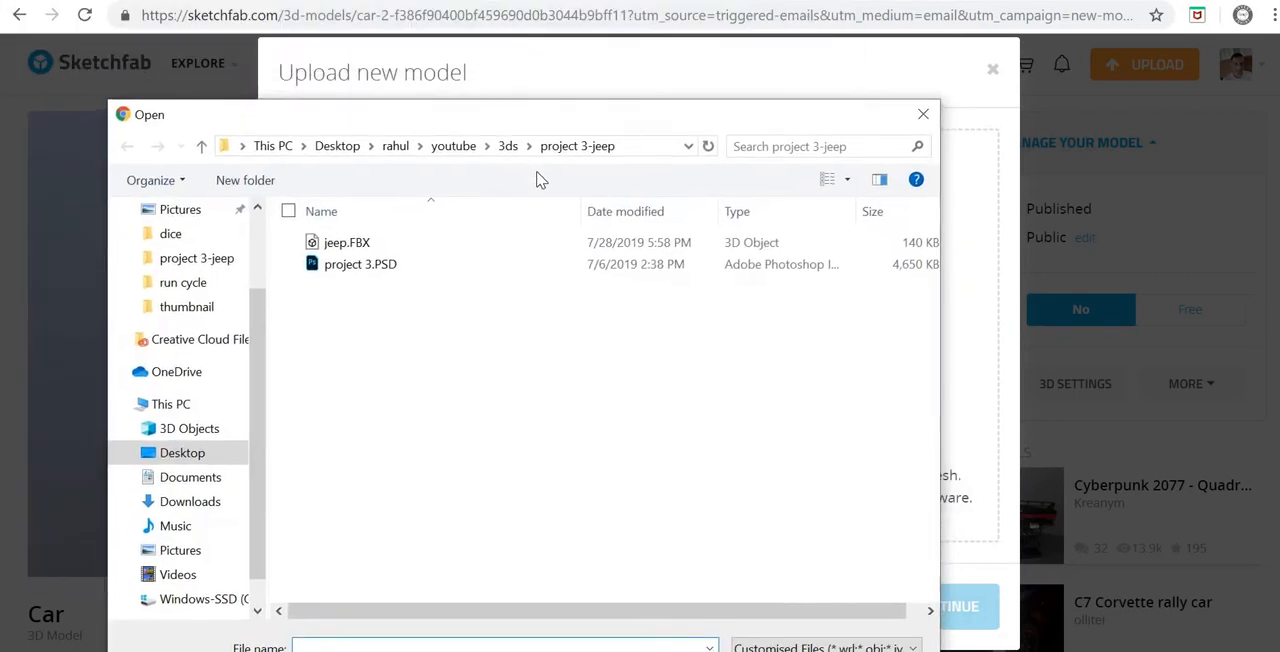
pyautogui.click(508, 84)
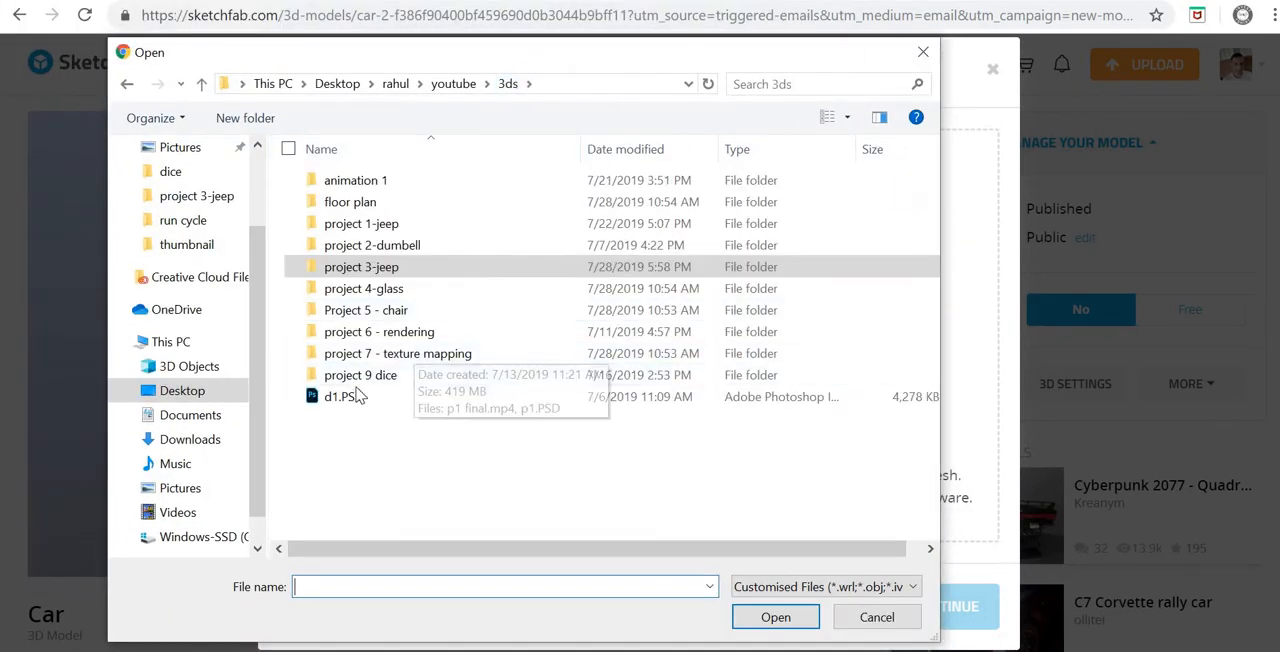
pyautogui.click(453, 84)
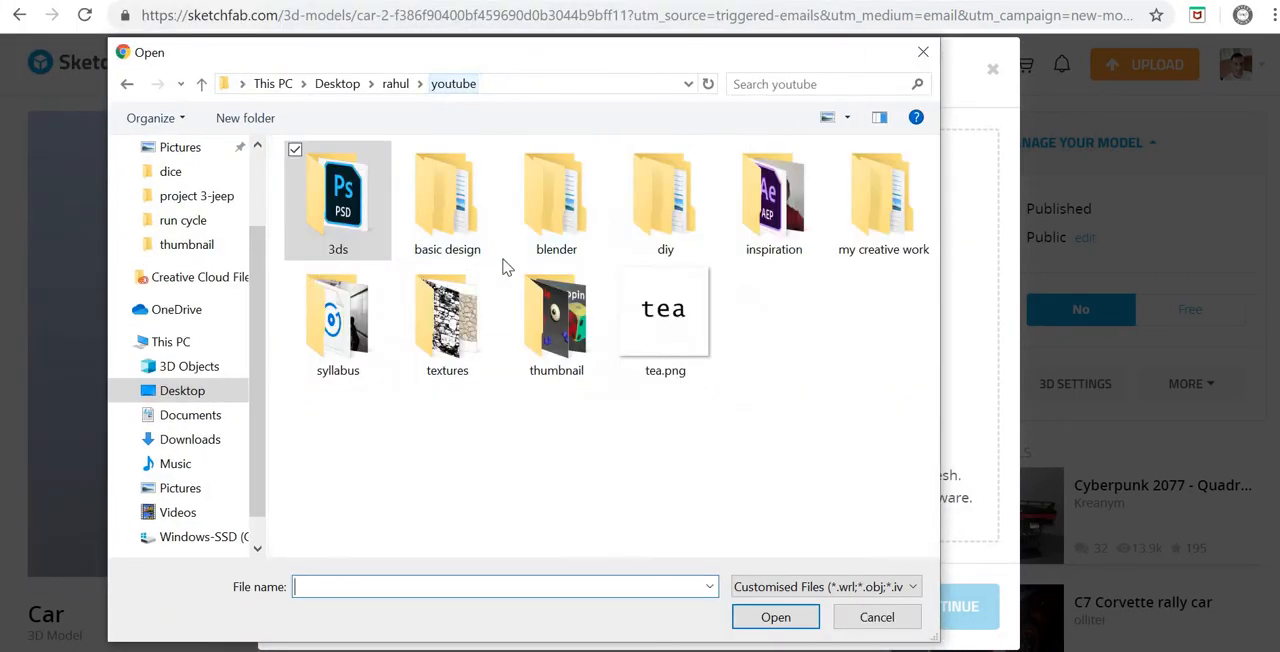
pyautogui.doubleClick(556, 200)
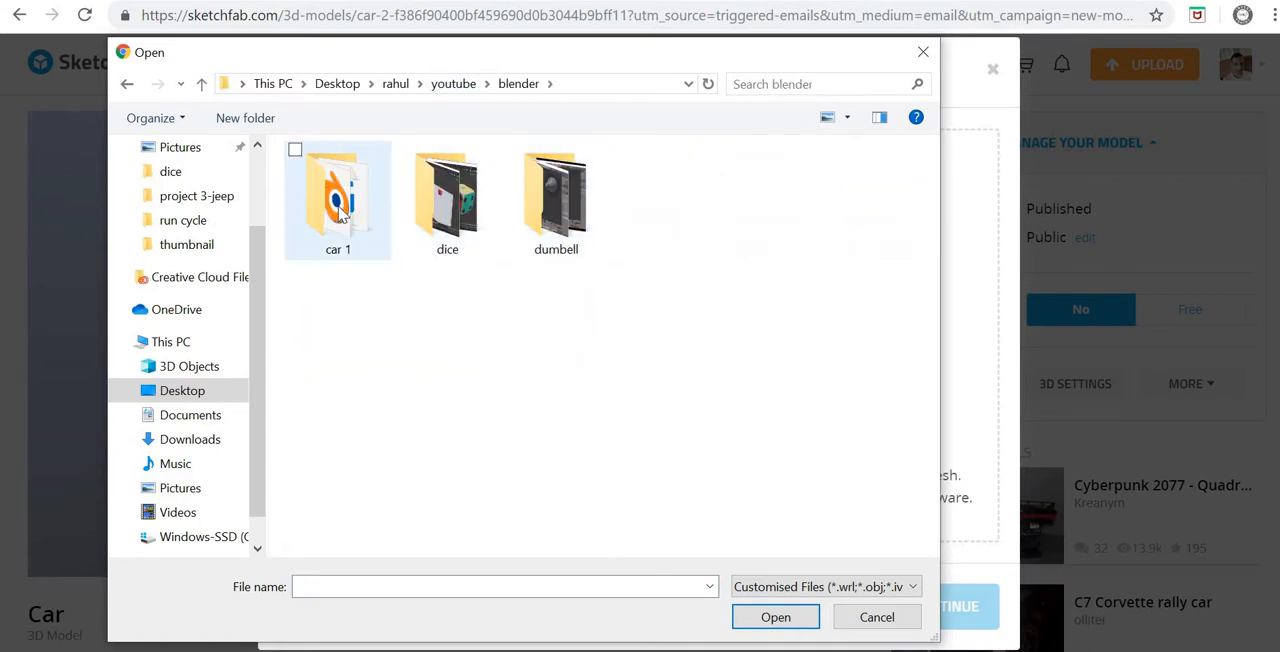
pyautogui.doubleClick(340, 210)
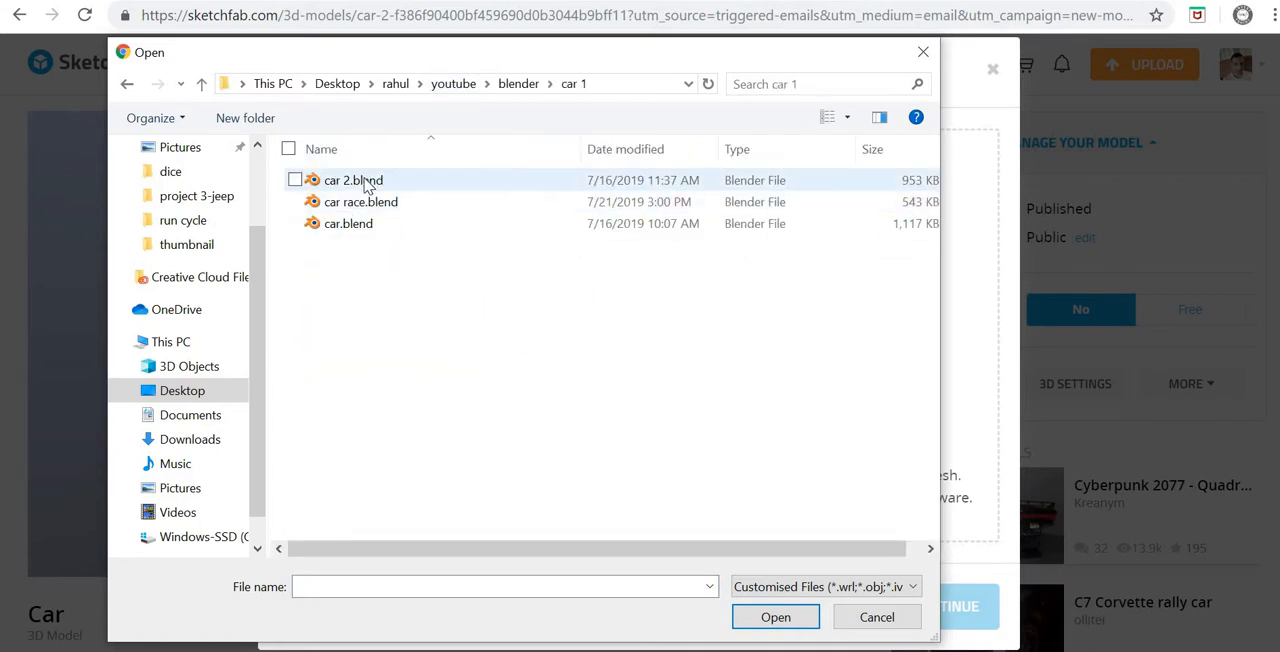
pyautogui.click(368, 185)
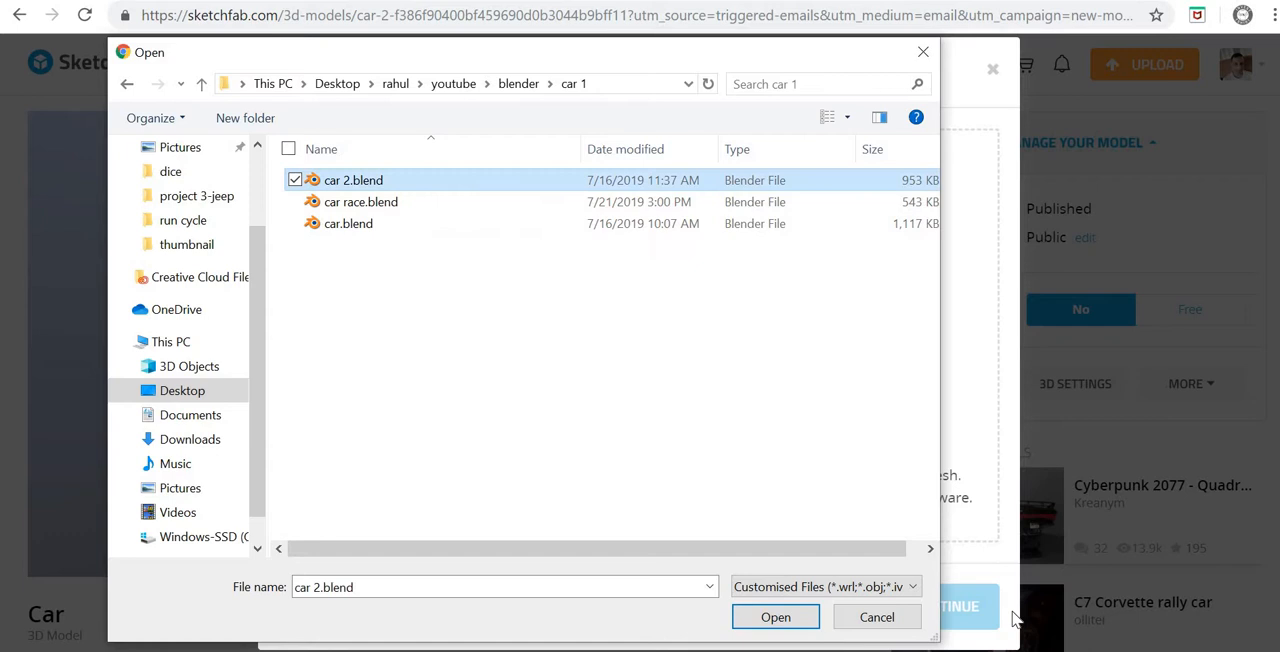
pyautogui.click(773, 617)
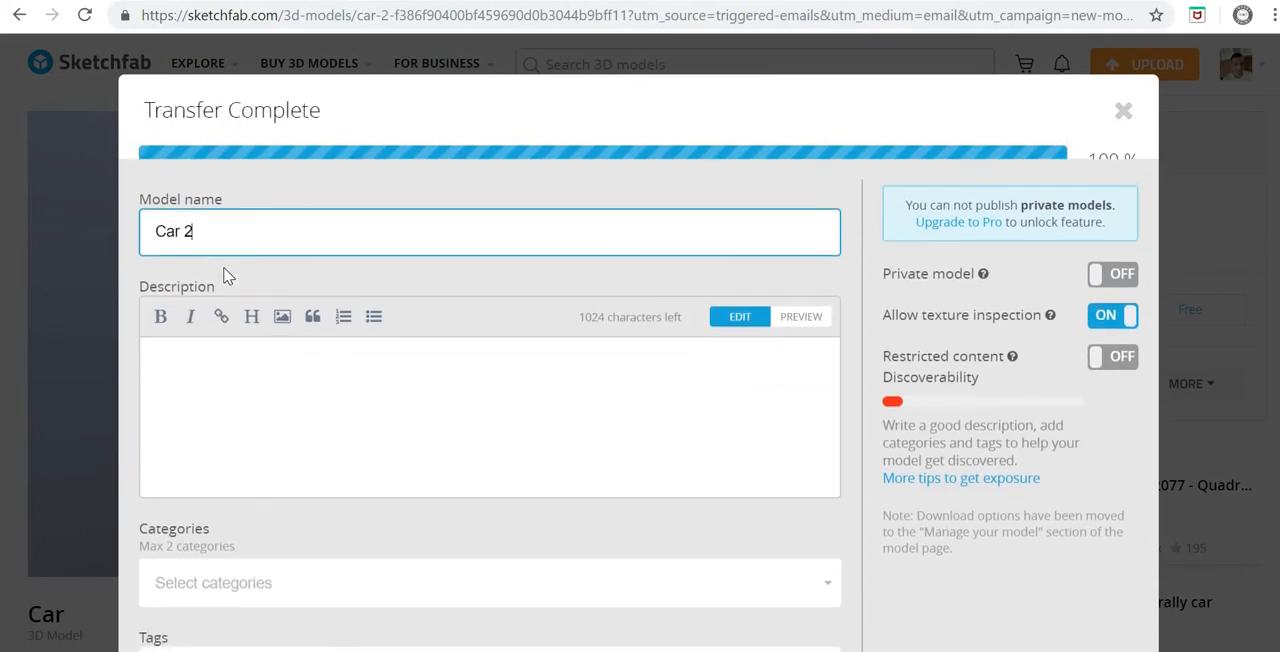
# Step: Name the uploaded model Car and enter "add" as its description
pyautogui.press('BackSpace')
pyautogui.press('BackSpace')
pyautogui.click(228, 422)
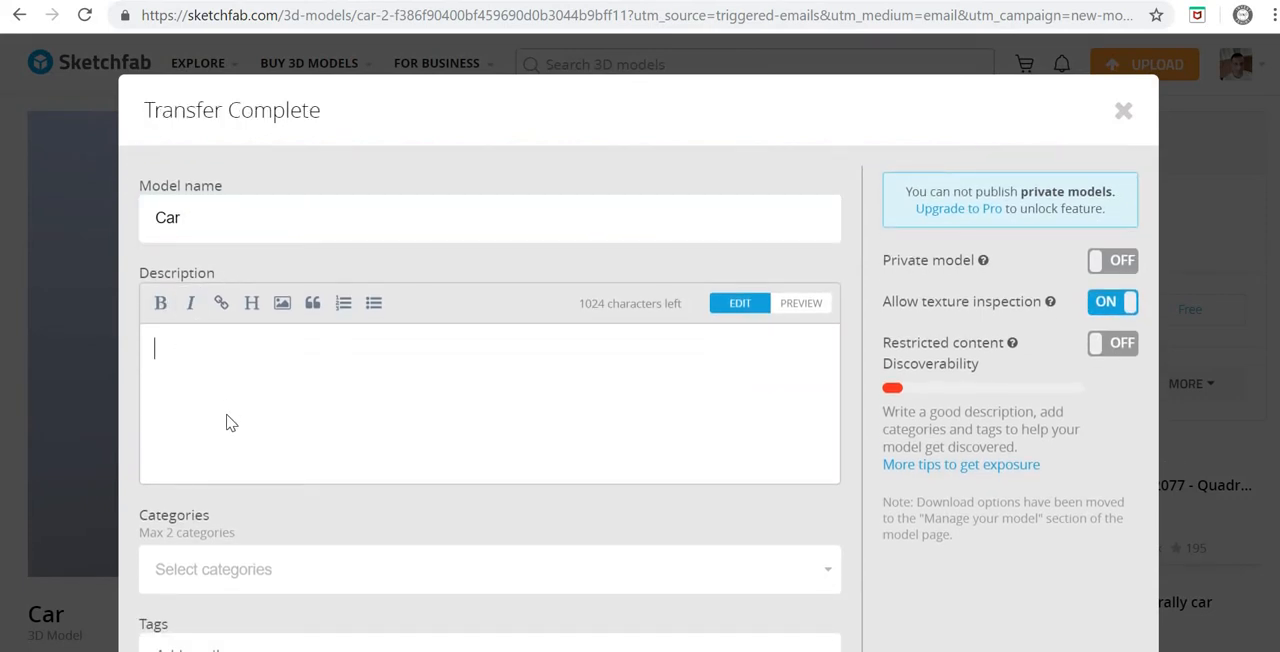
pyautogui.write('add')
# Step: Assign the uploaded model to the Cars & vehicles category
pyautogui.scroll(-1, 234, 455)
pyautogui.click(213, 467)
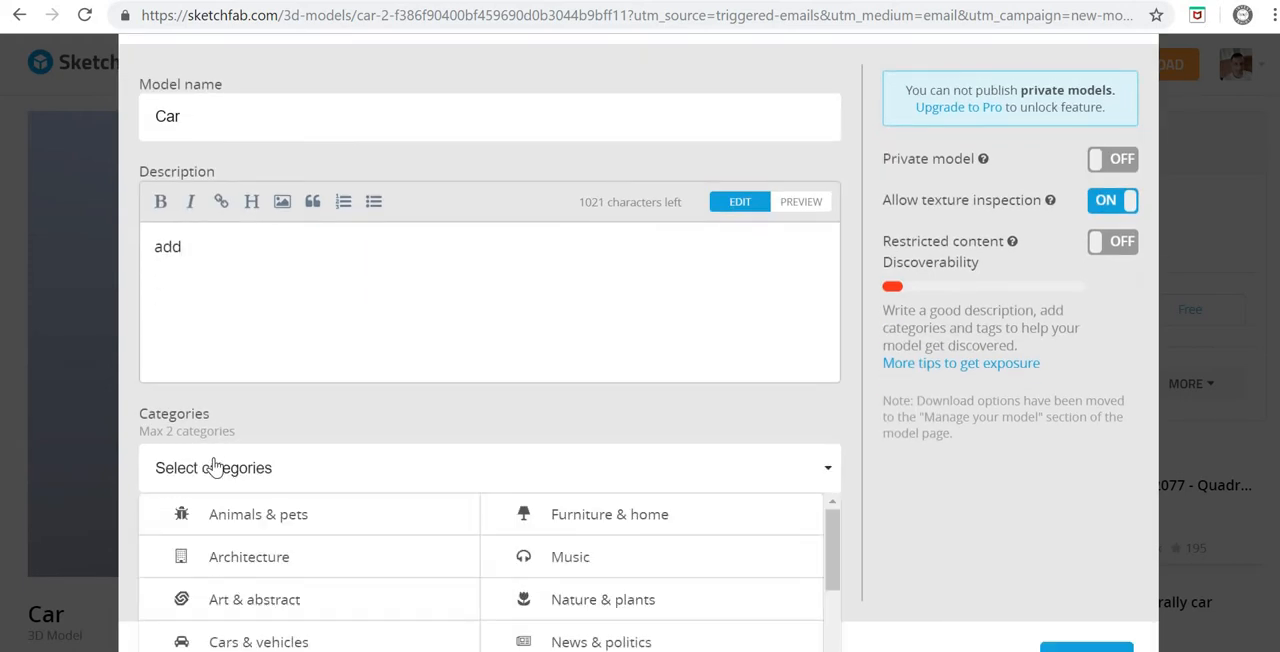
pyautogui.scroll(-1, 213, 467)
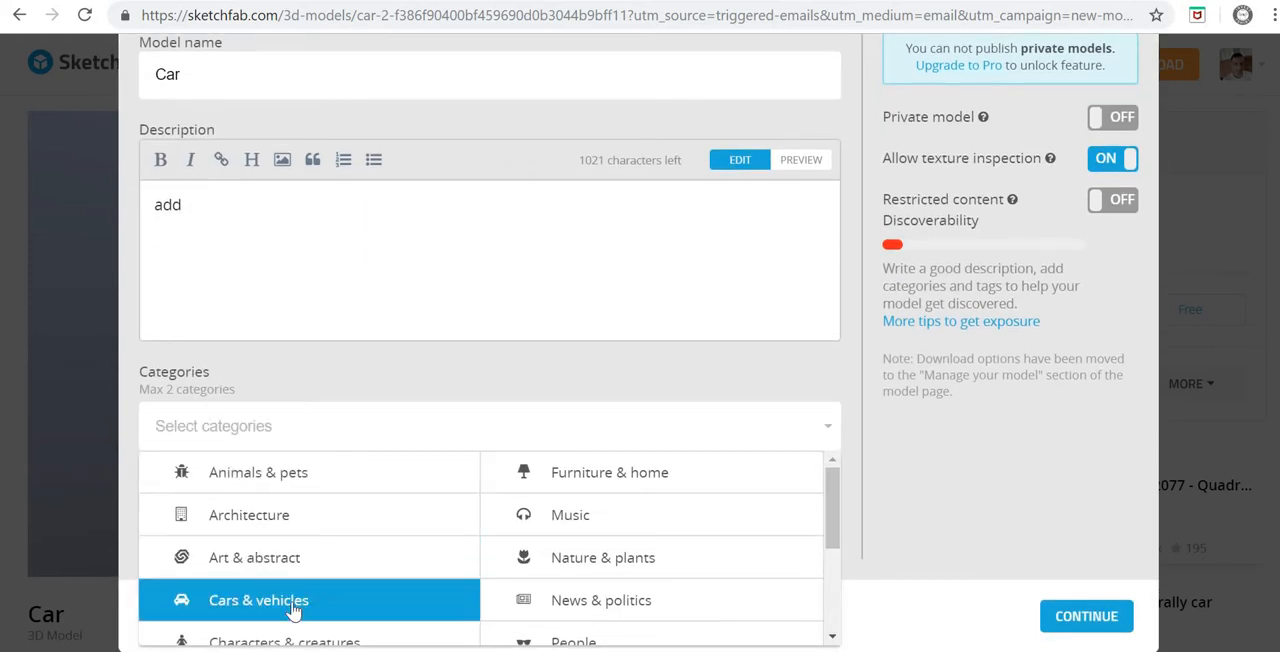
pyautogui.click(291, 610)
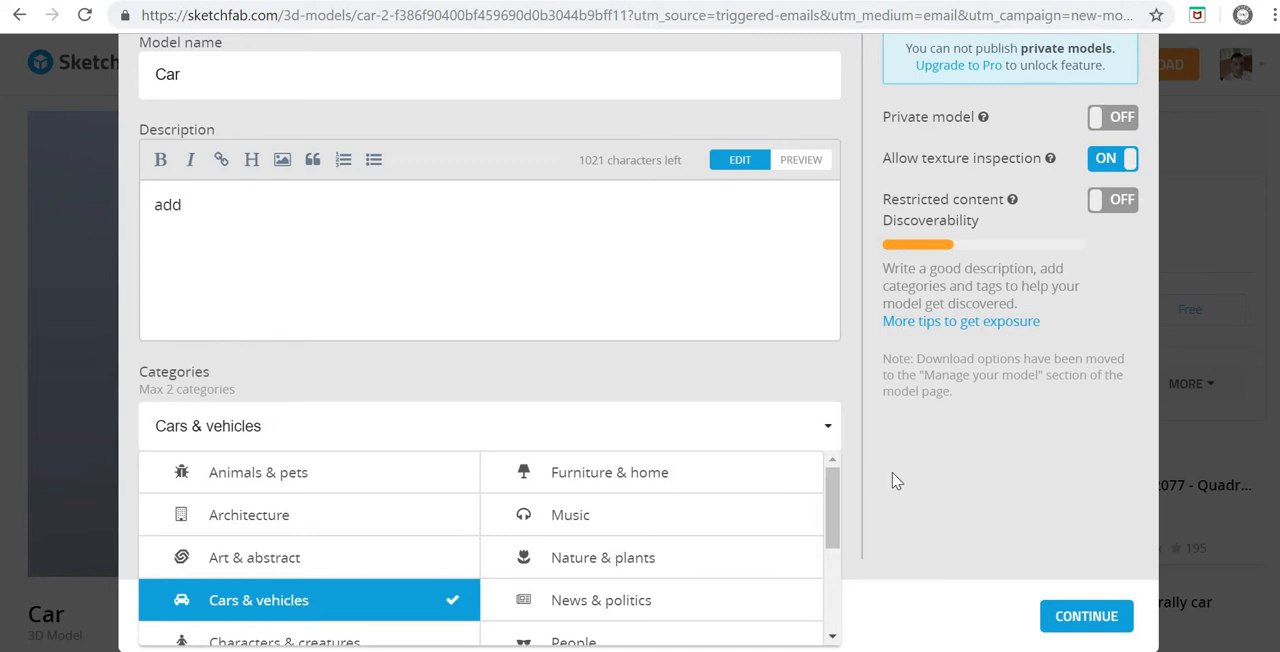
pyautogui.click(928, 503)
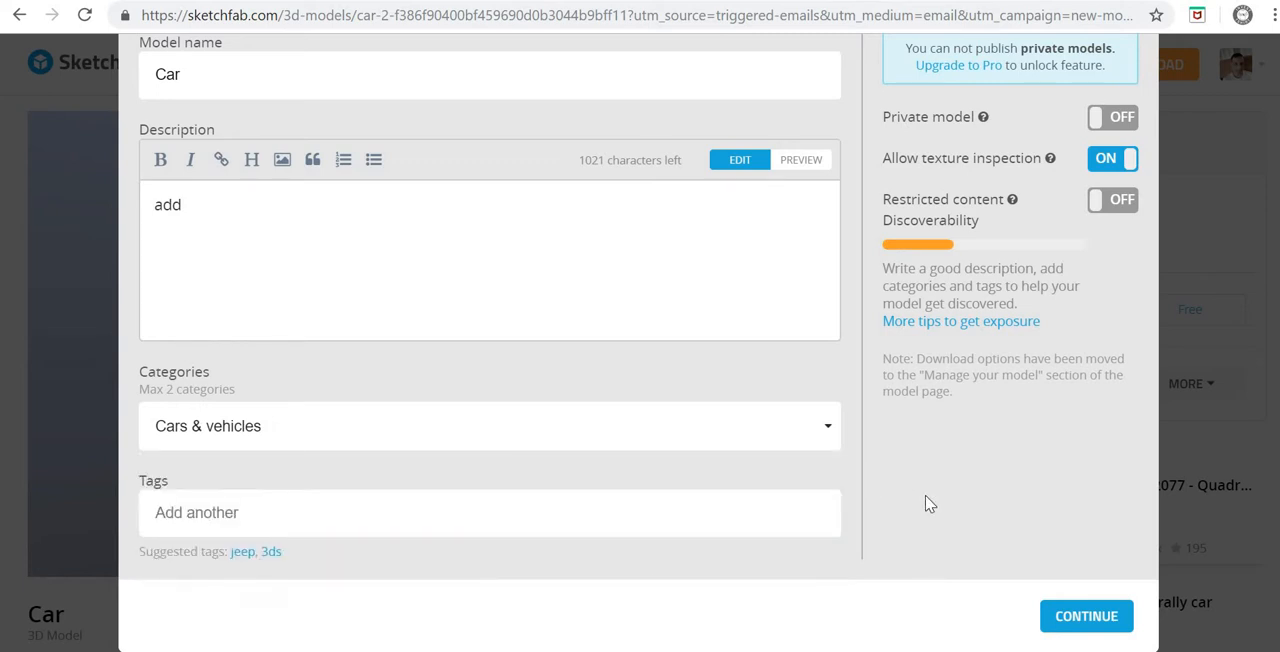
# Step: Add the tag "car" to the model and submit its details
pyautogui.click(267, 518)
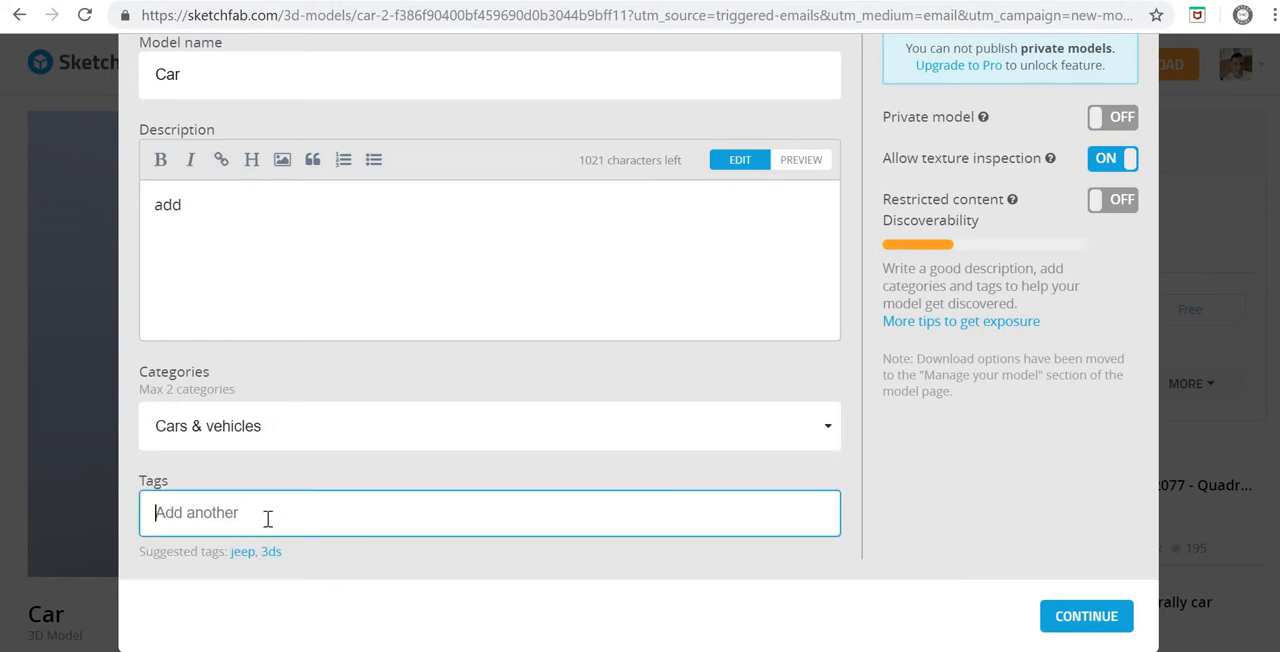
pyautogui.write('car')
pyautogui.press('Return')
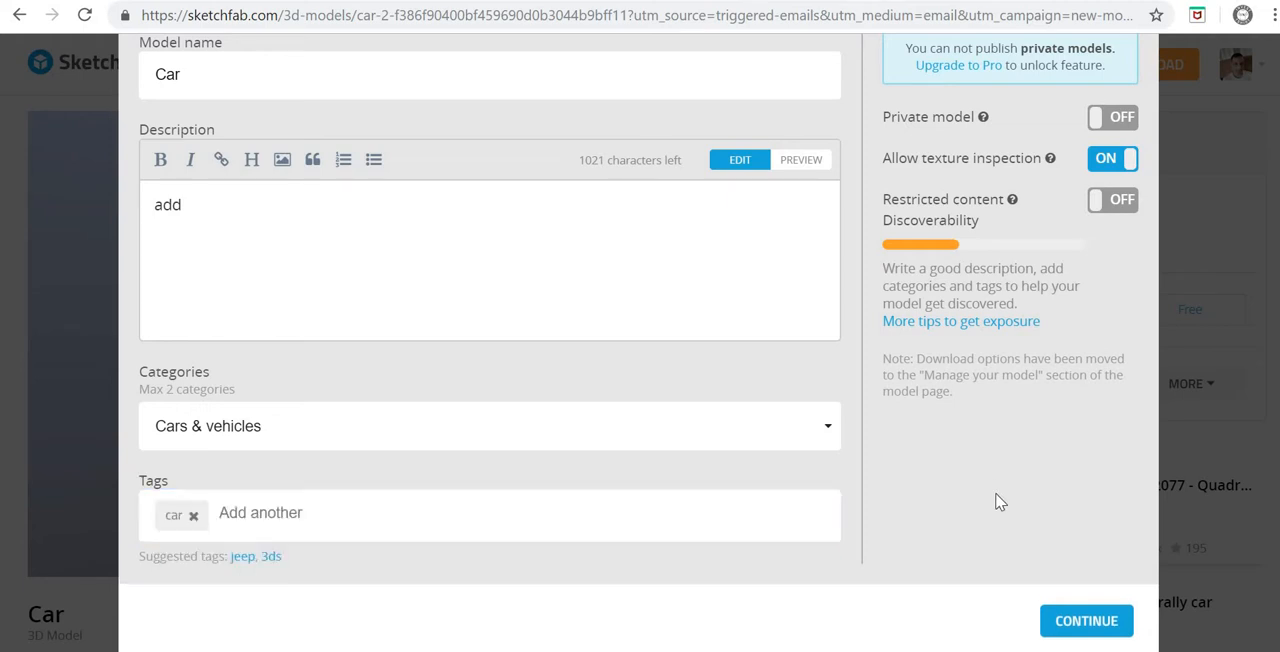
pyautogui.scroll(3, 1002, 520)
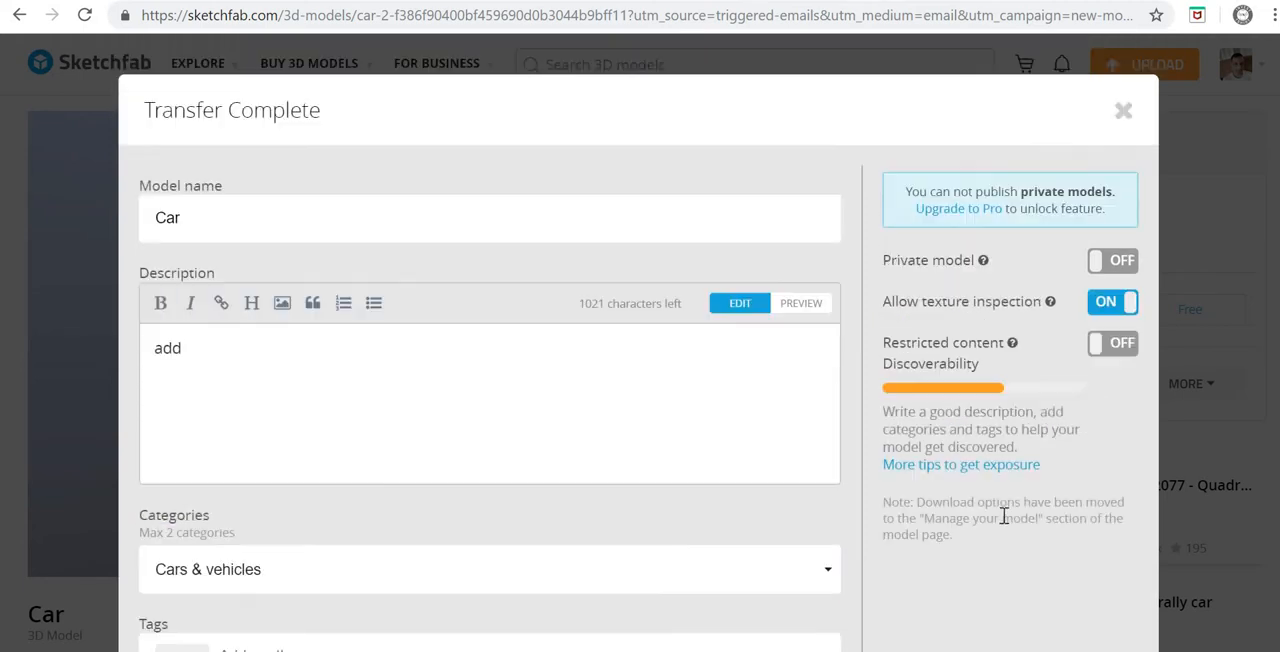
pyautogui.scroll(-3, 1110, 635)
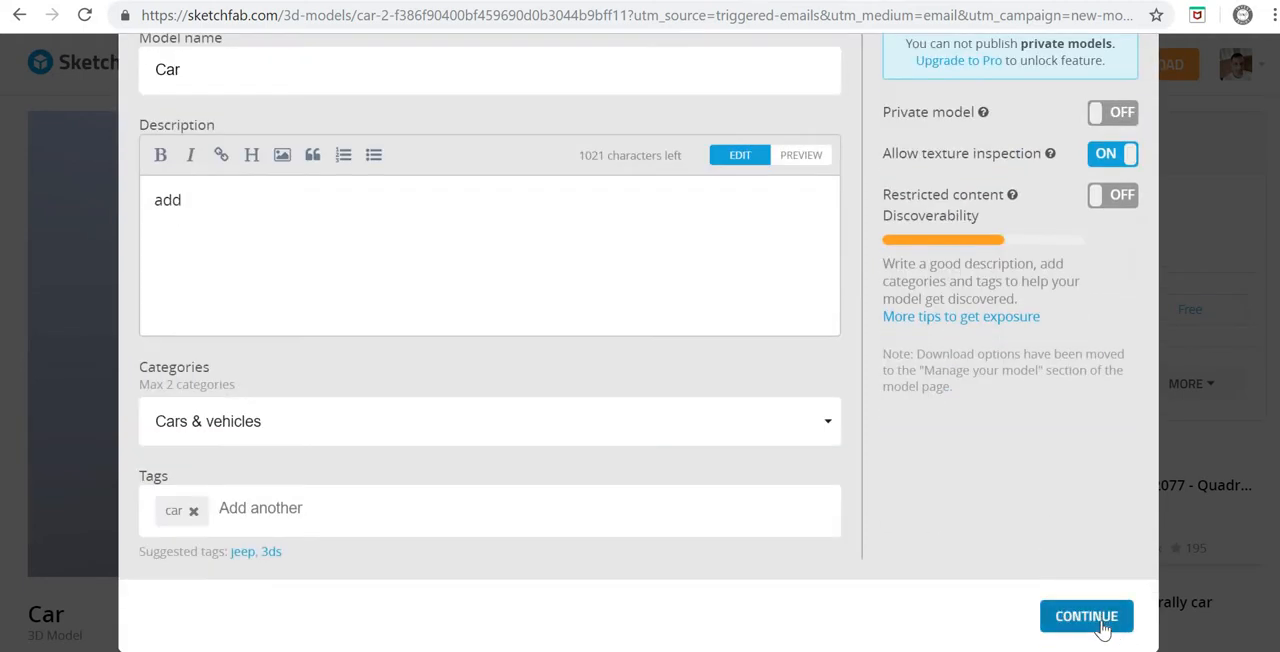
pyautogui.click(1101, 620)
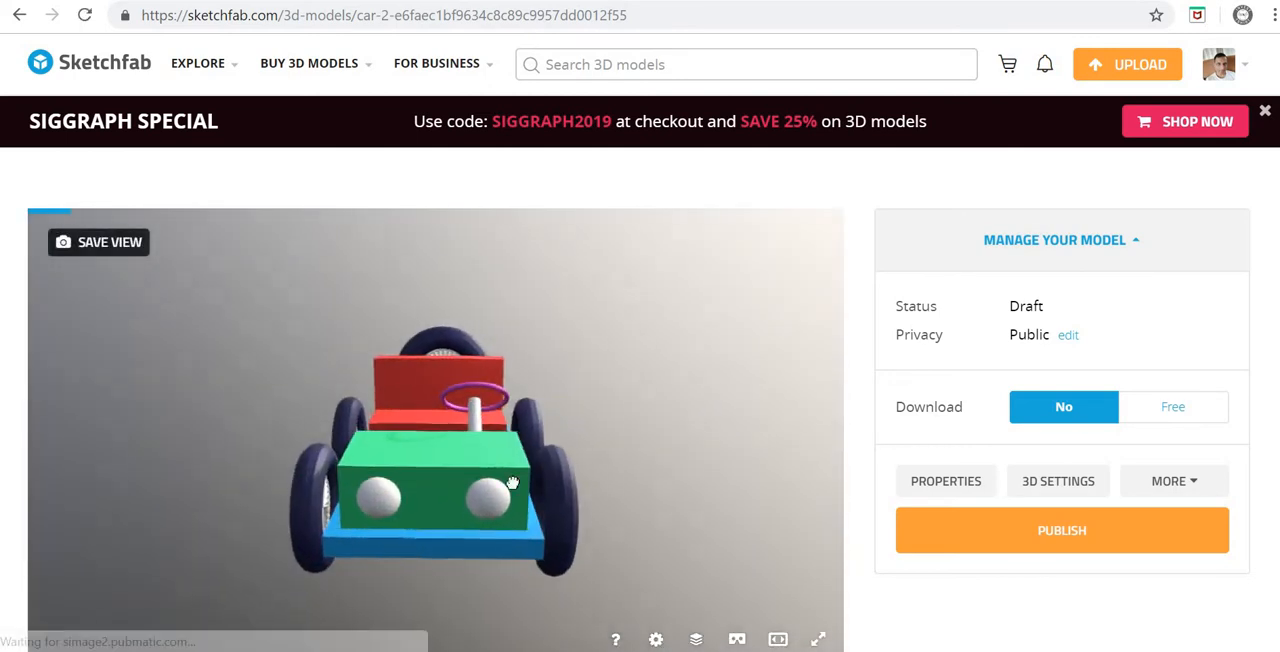
# Step: Examine the uploaded draft car model from different angles and look over its model page
pyautogui.moveTo(512, 483); pyautogui.dragTo(660, 474)
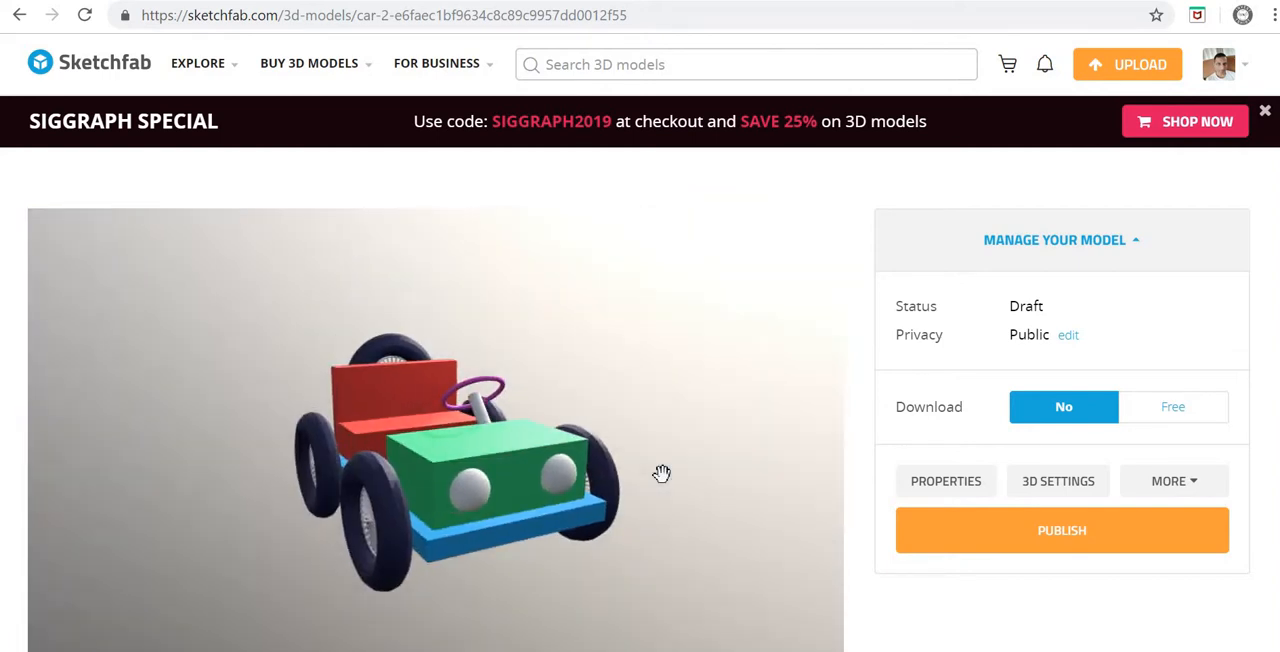
pyautogui.scroll(-2, 700, 474)
pyautogui.scroll(1, 770, 478)
pyautogui.doubleClick(862, 415)
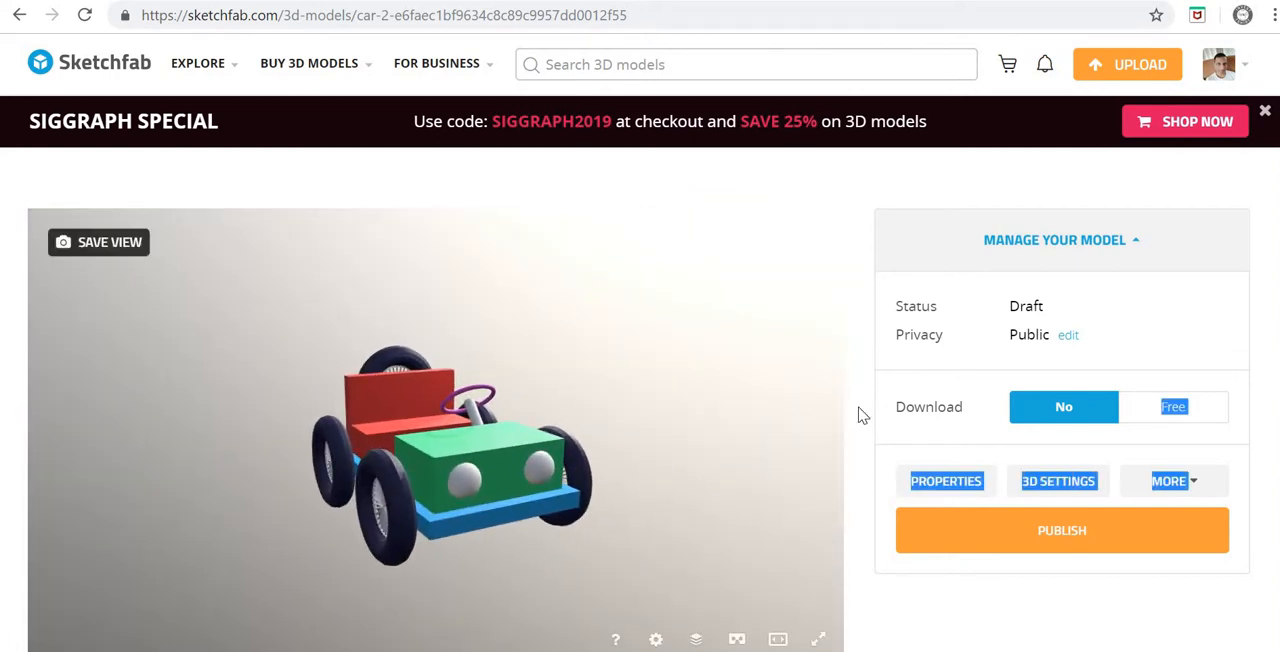
pyautogui.scroll(-5, 860, 421)
pyautogui.scroll(4, 880, 460)
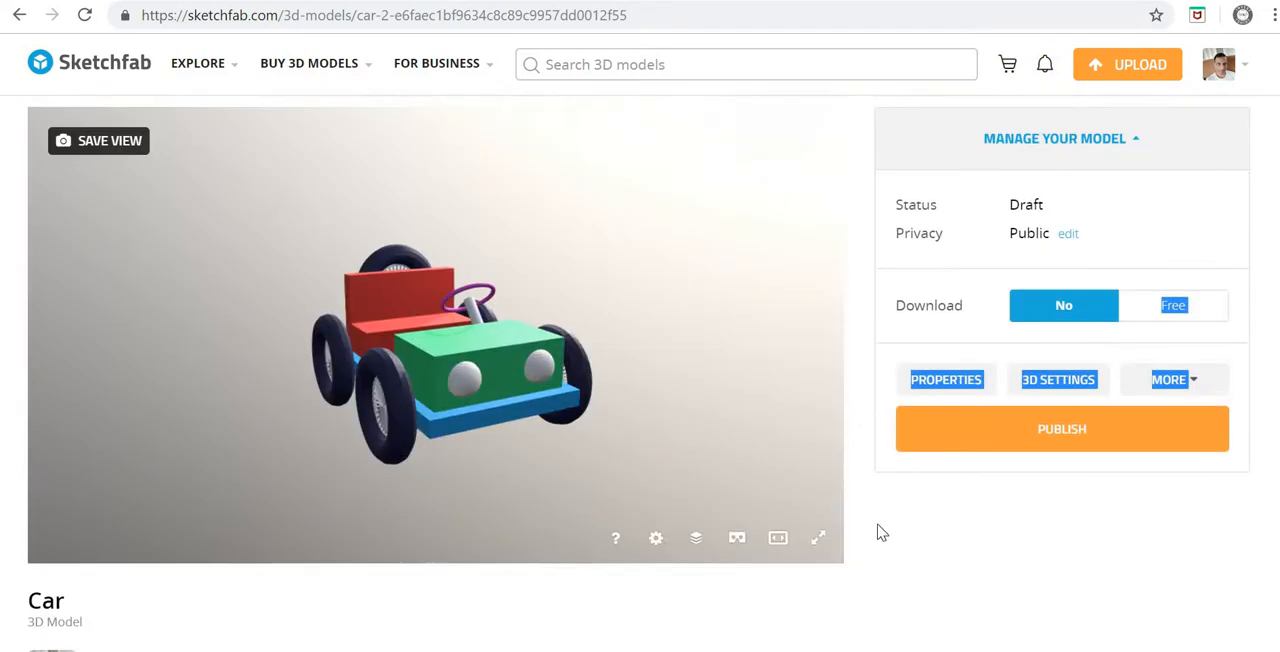
pyautogui.doubleClick(520, 398)
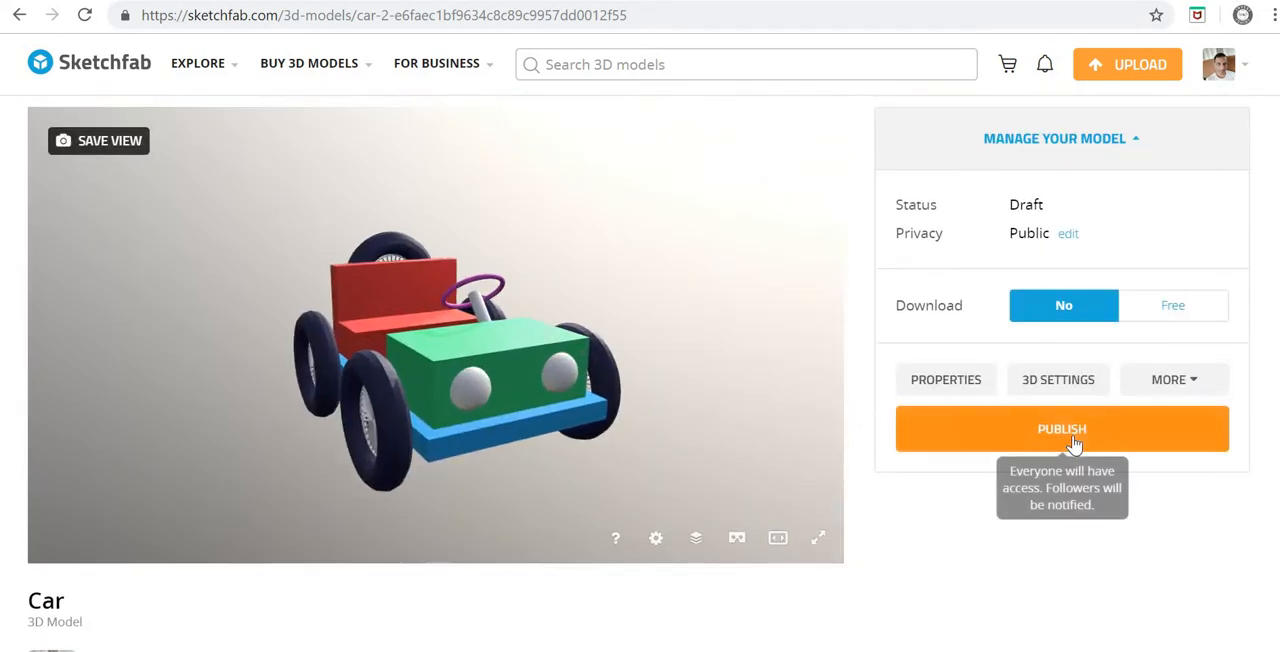
pyautogui.moveTo(655, 430); pyautogui.dragTo(323, 457)
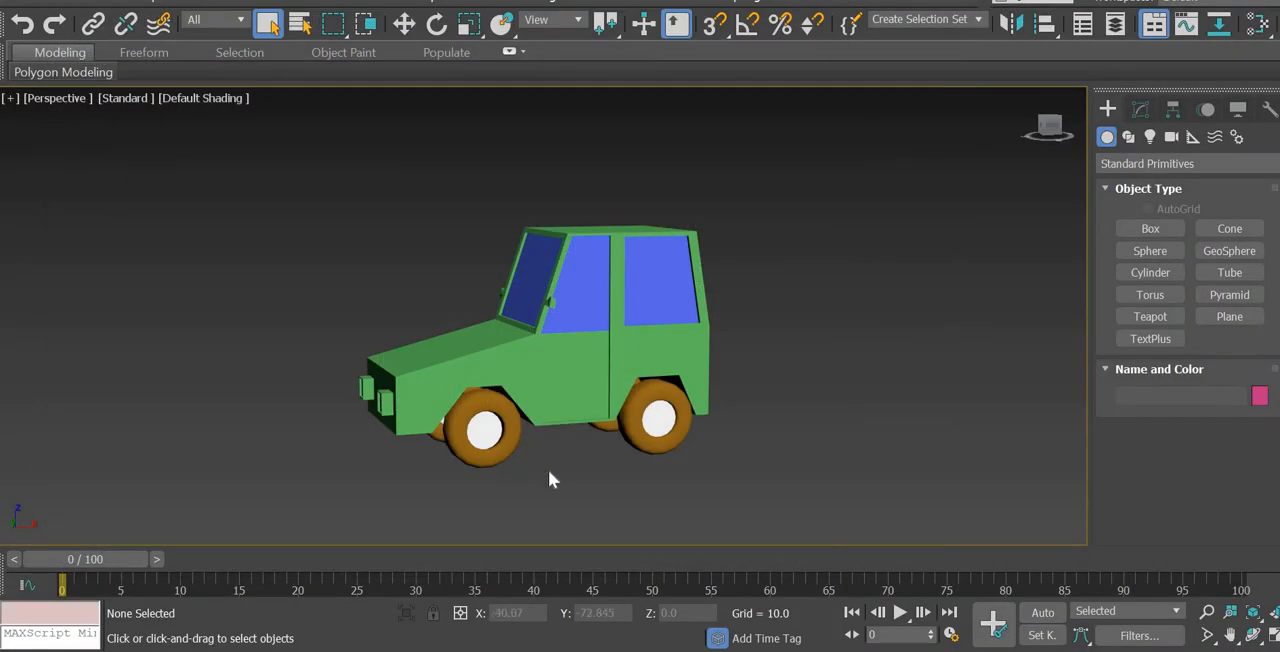
# Step: Switch to 3ds Max, select the green car body and inspect the scene's materials in the Material Editor
pyautogui.keyDown('alt'); pyautogui.moveTo(633, 476); pyautogui.dragTo(575, 353, button='middle'); pyautogui.keyUp('alt')
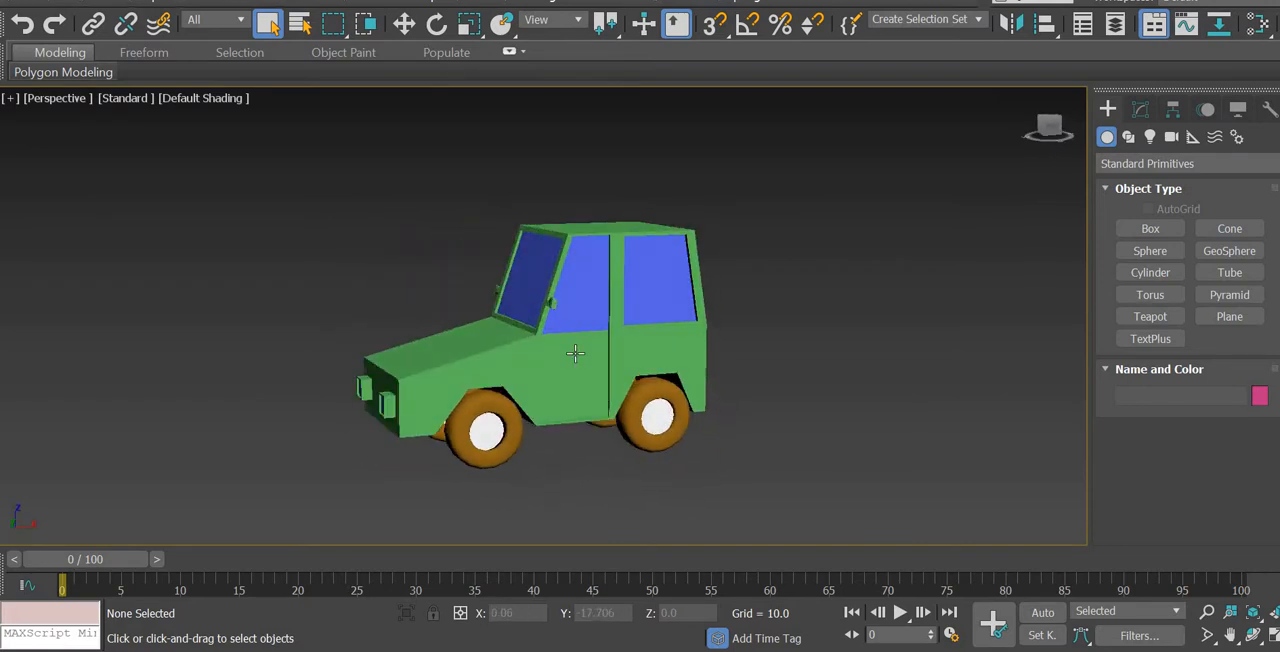
pyautogui.click(575, 353)
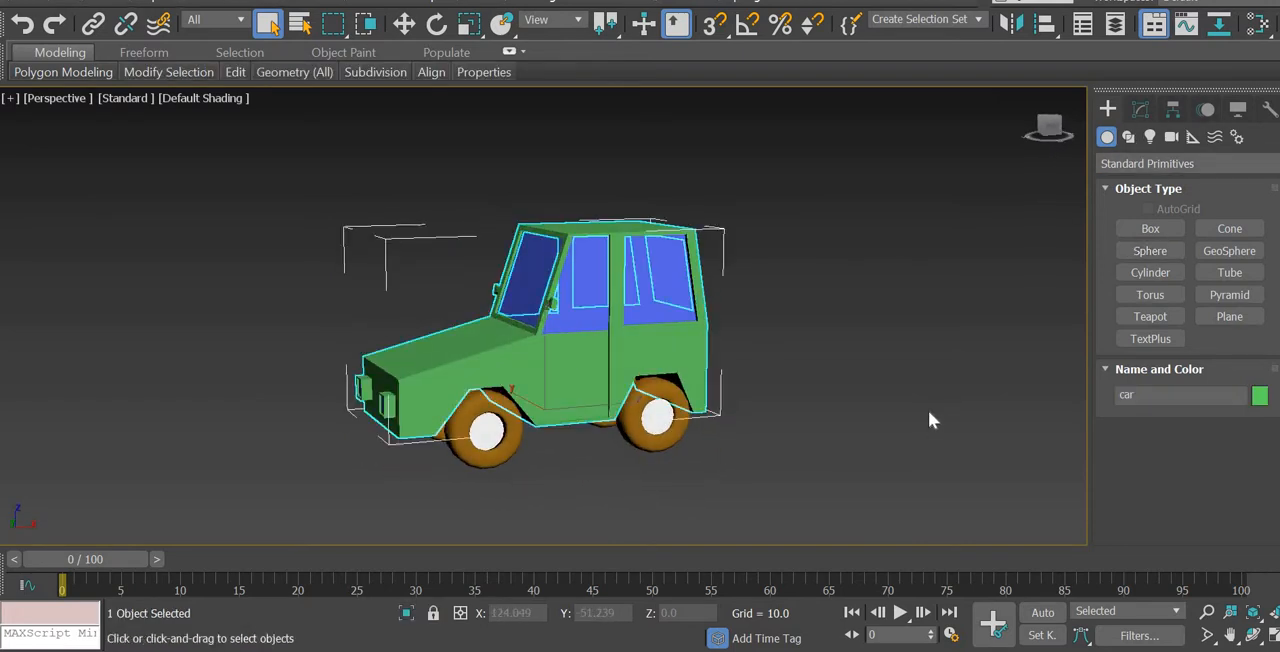
pyautogui.press('m')
pyautogui.scroll(-5, 297, 318)
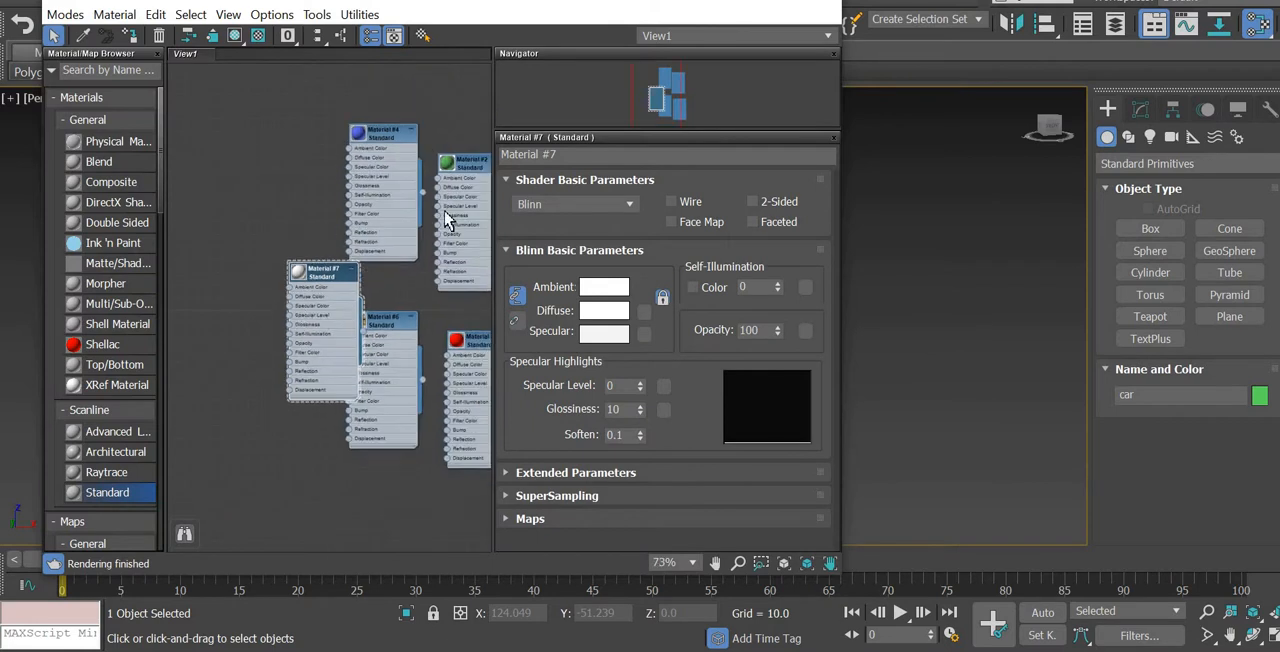
pyautogui.moveTo(513, 2); pyautogui.dragTo(248, 102)
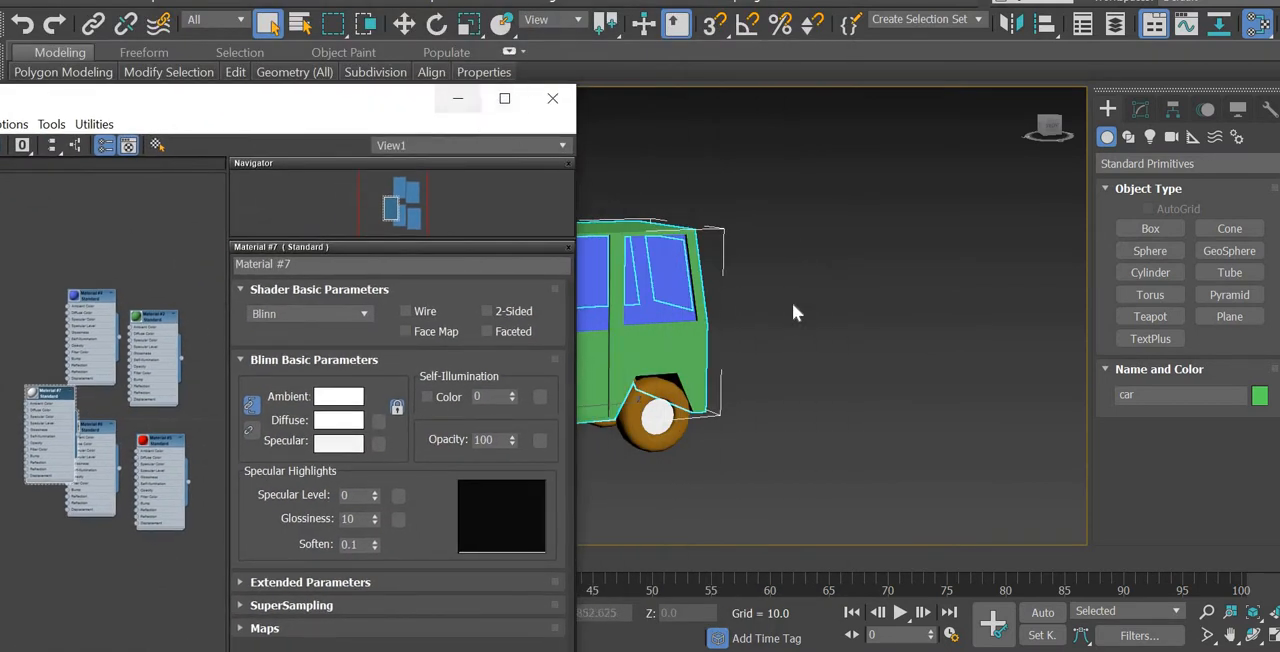
pyautogui.moveTo(562, 114); pyautogui.dragTo(800, 121)
pyautogui.click(799, 110)
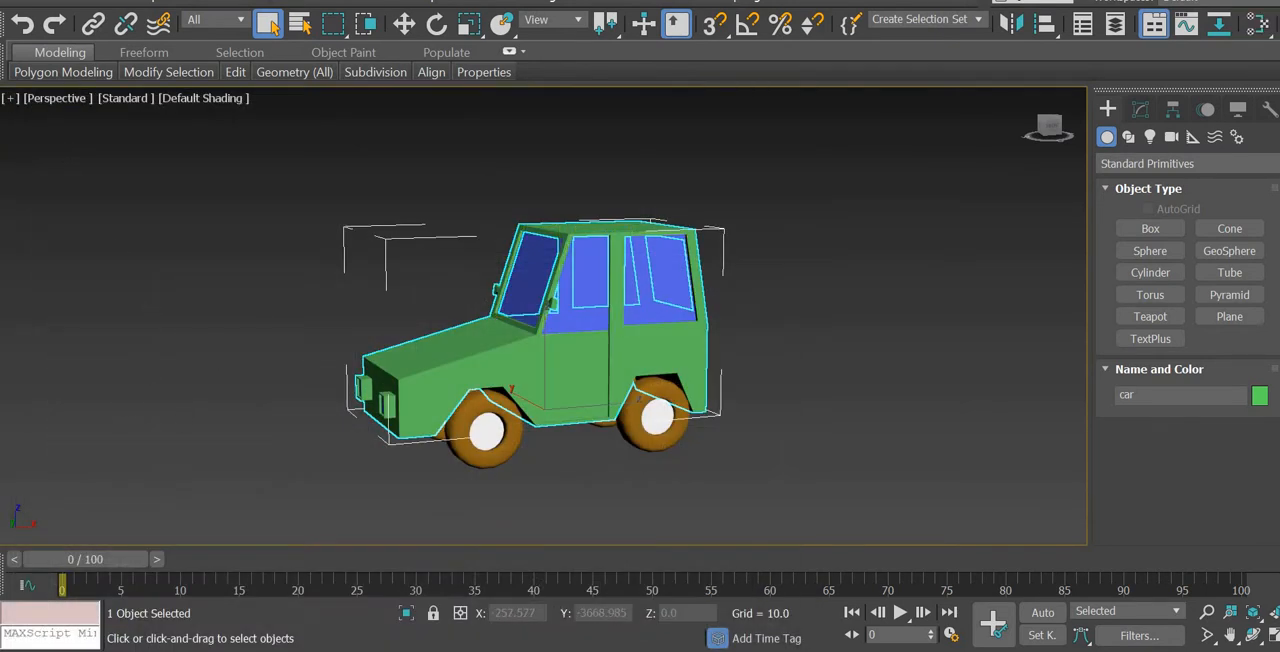
pyautogui.moveTo(406, 31); pyautogui.dragTo(407, 38)
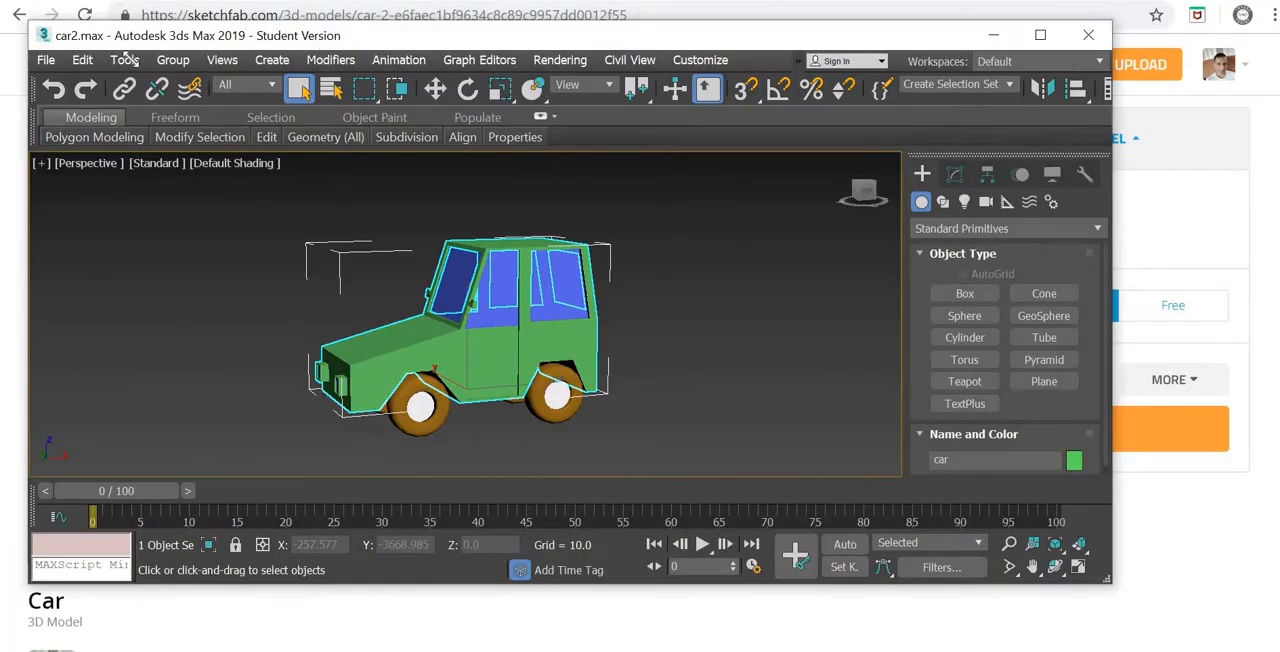
pyautogui.click(47, 66)
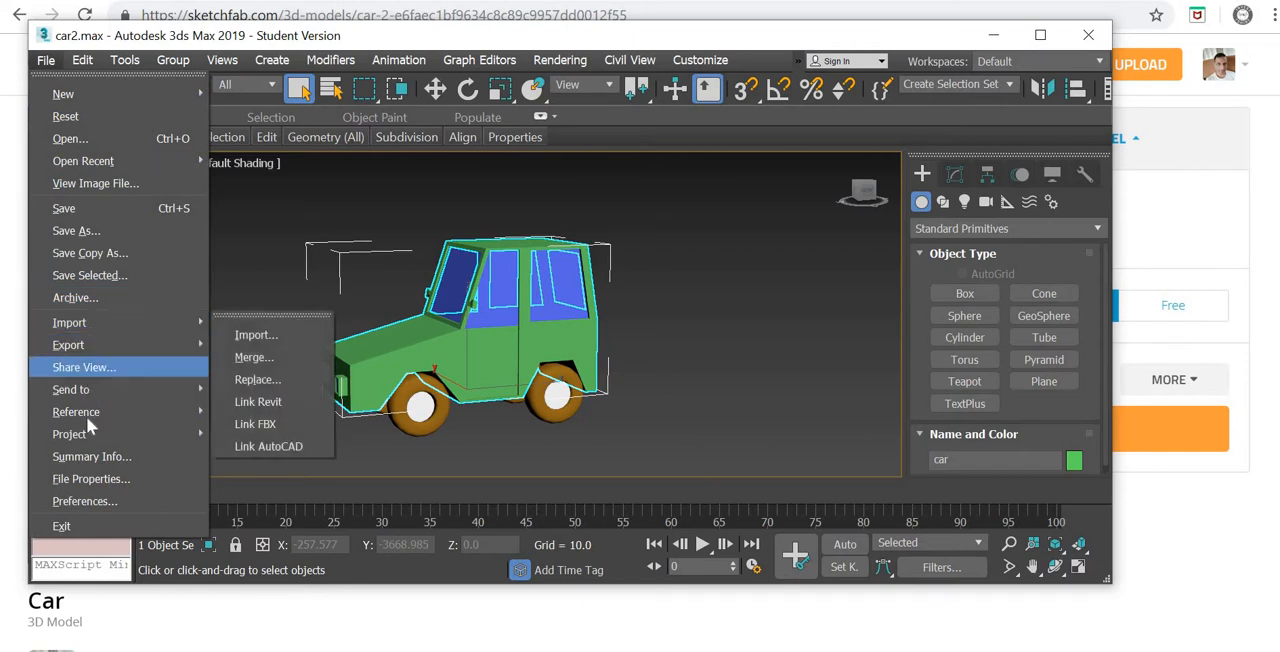
pyautogui.moveTo(85, 351)
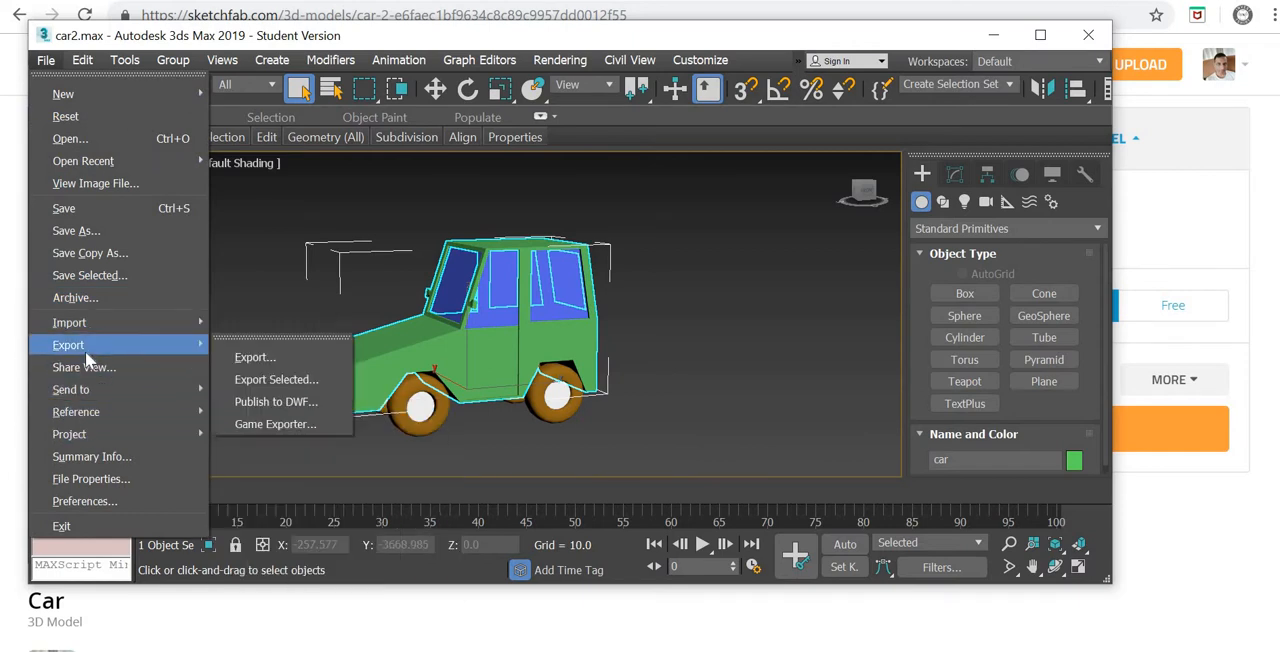
pyautogui.click(248, 356)
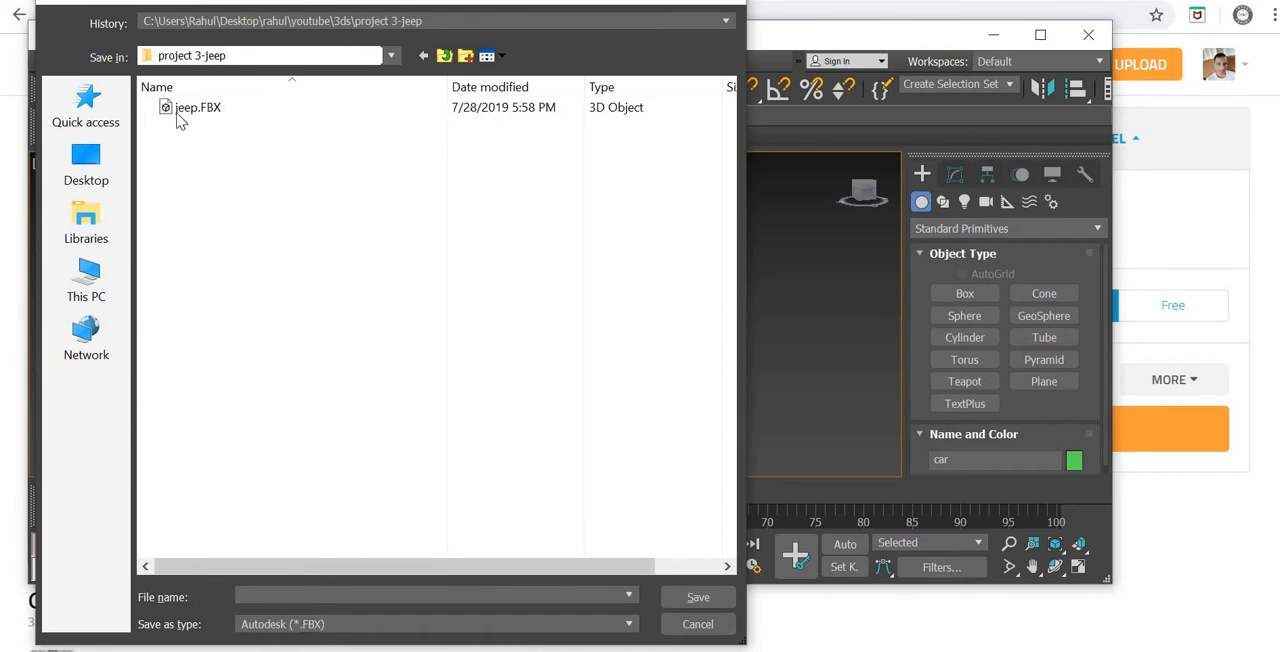
pyautogui.click(691, 632)
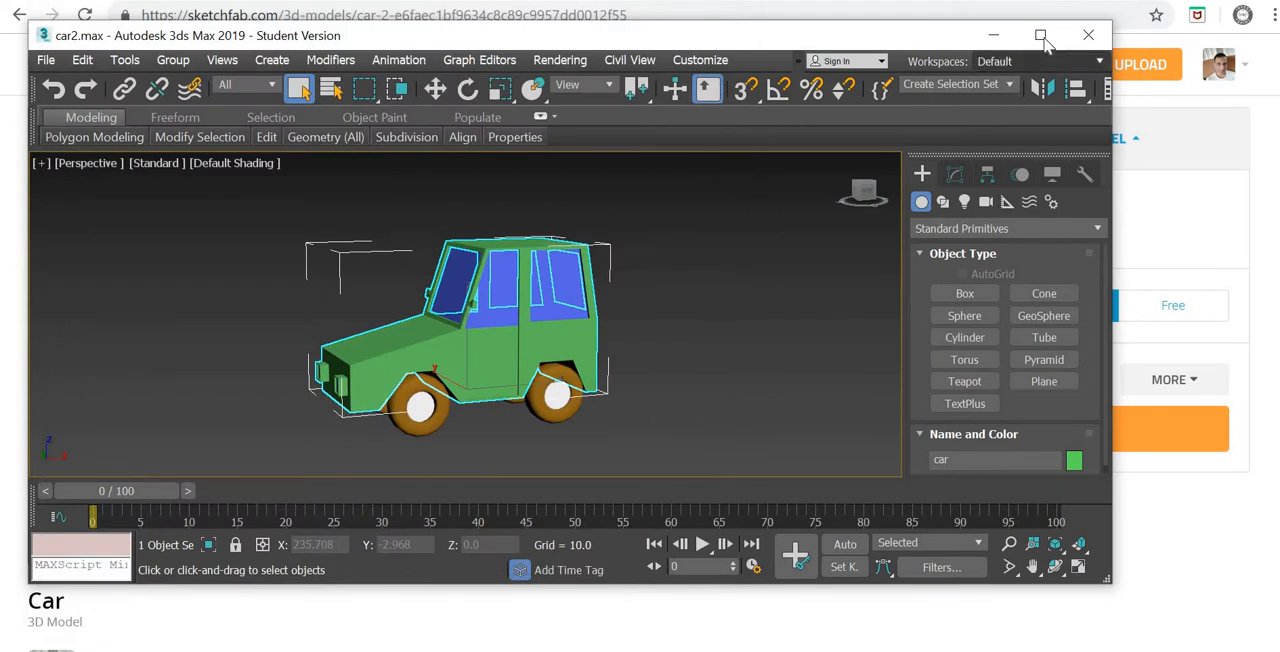
pyautogui.click(1041, 34)
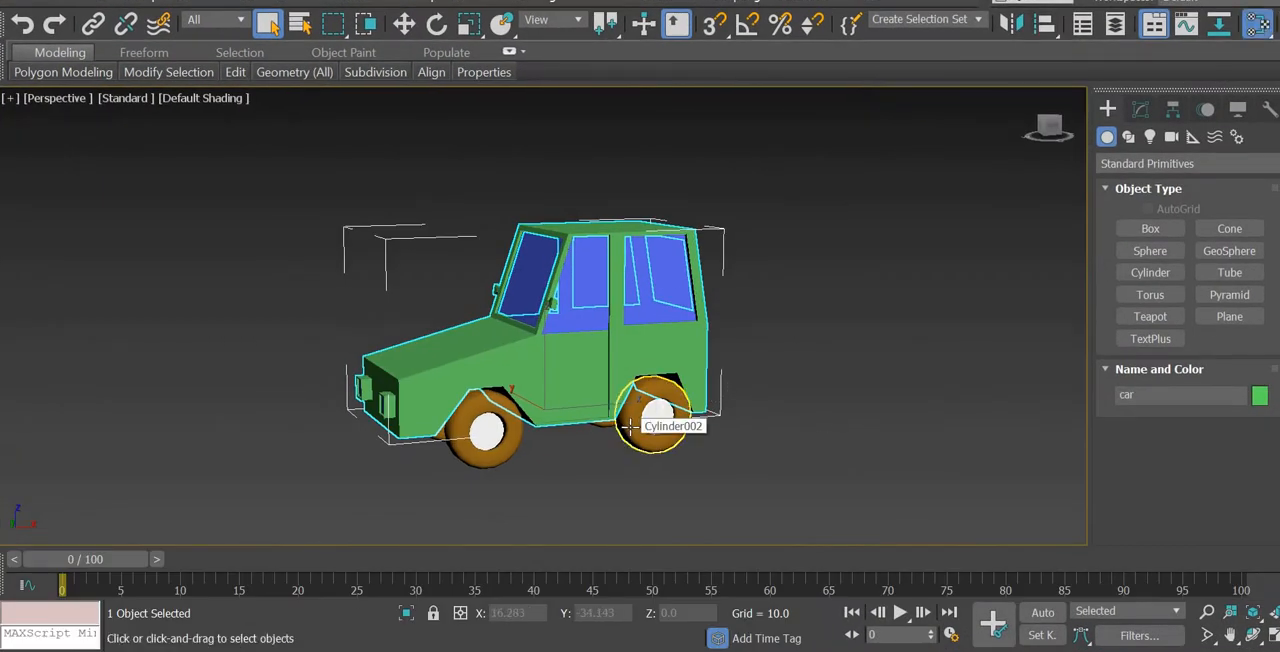
# Step: Open the Slate Material Editor, select the car's glass object and assign it the blue Material #4
pyautogui.press('m')
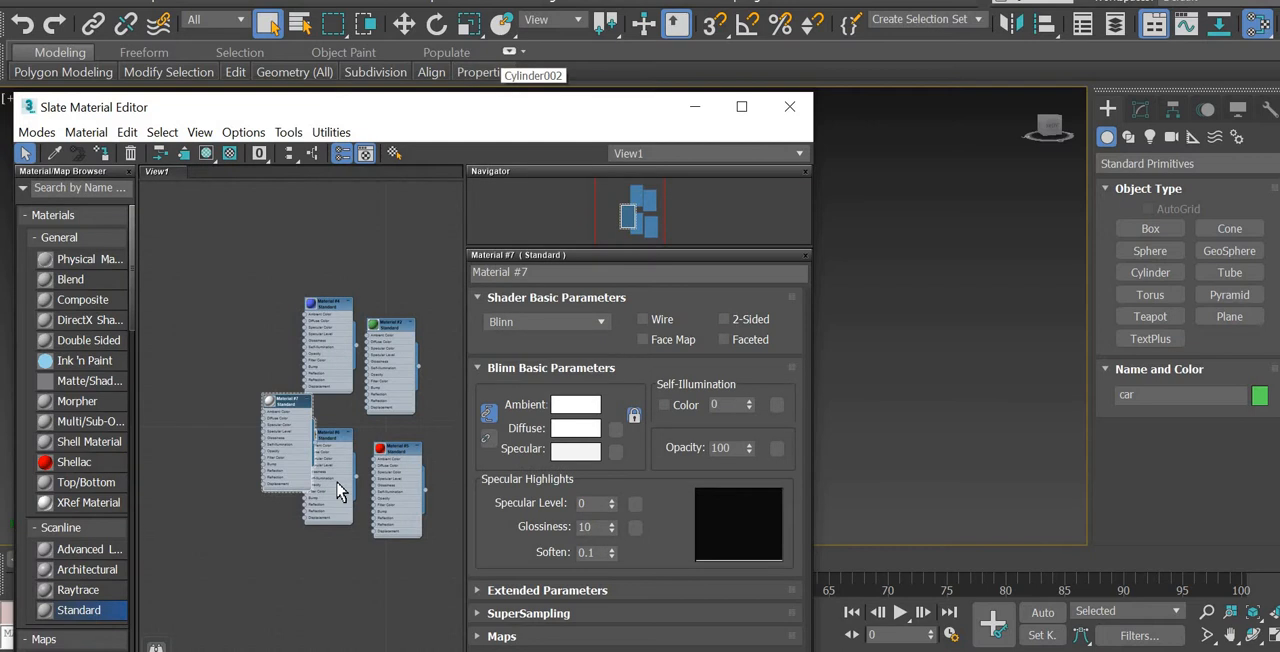
pyautogui.scroll(3, 337, 490)
pyautogui.moveTo(258, 351); pyautogui.dragTo(200, 258)
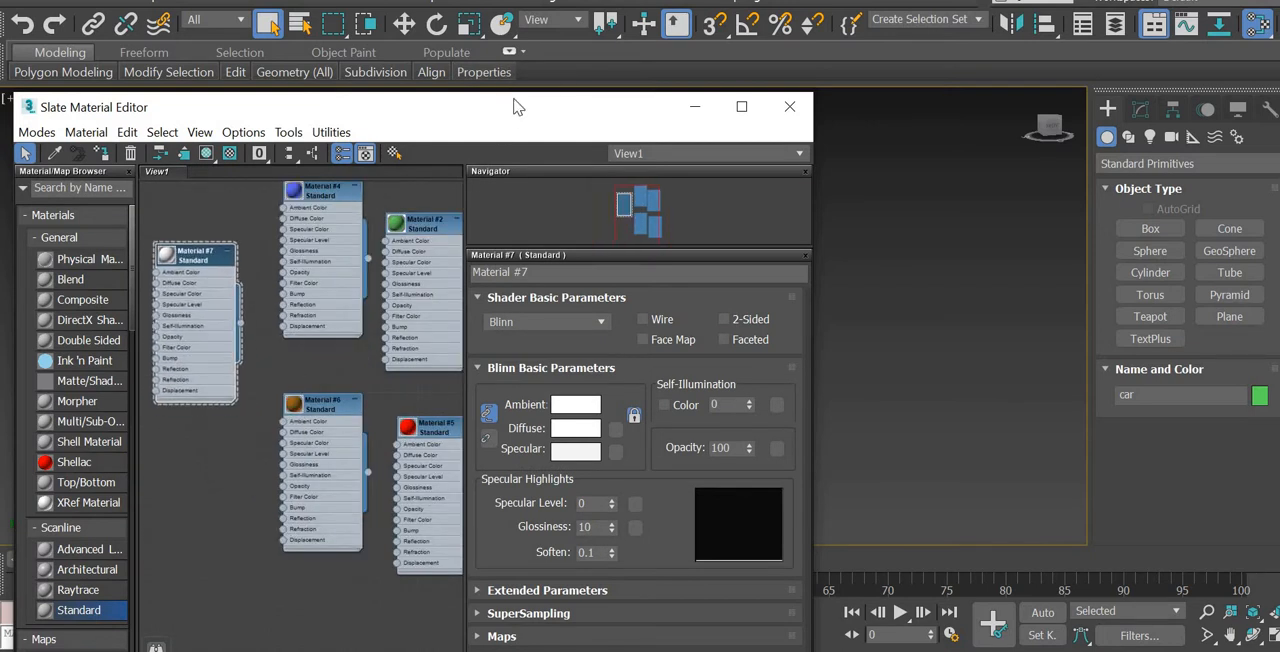
pyautogui.moveTo(318, 109); pyautogui.dragTo(101, 127)
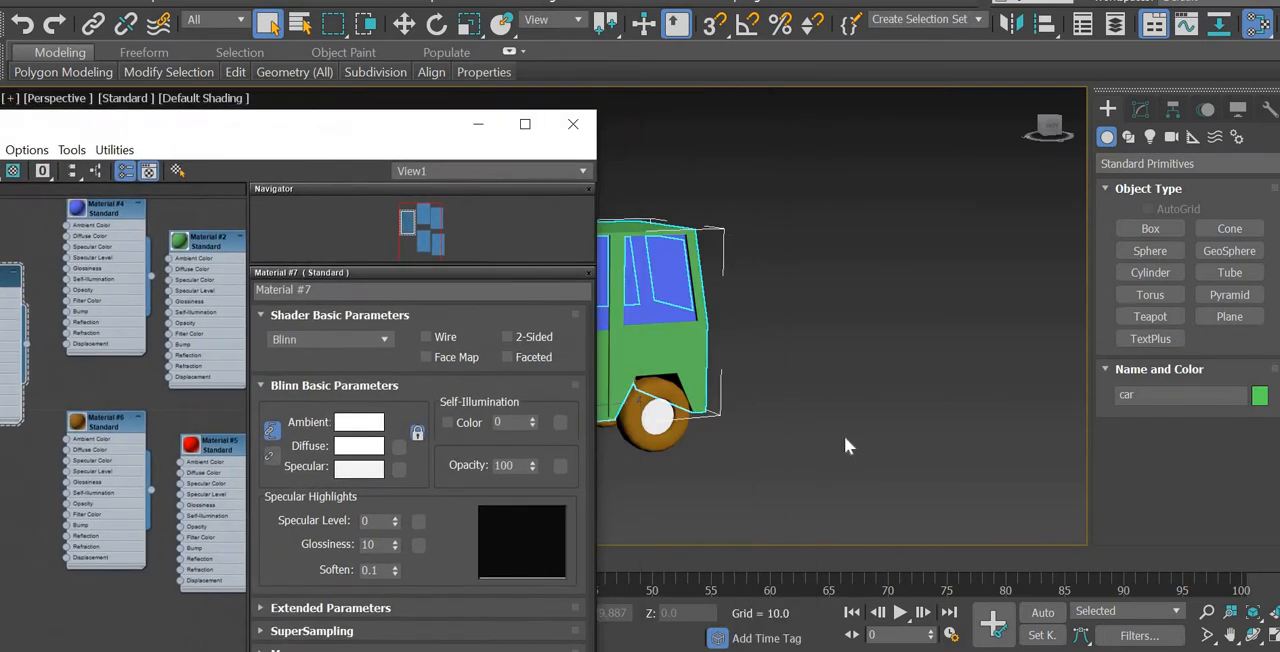
pyautogui.moveTo(777, 409); pyautogui.dragTo(958, 378, button='middle')
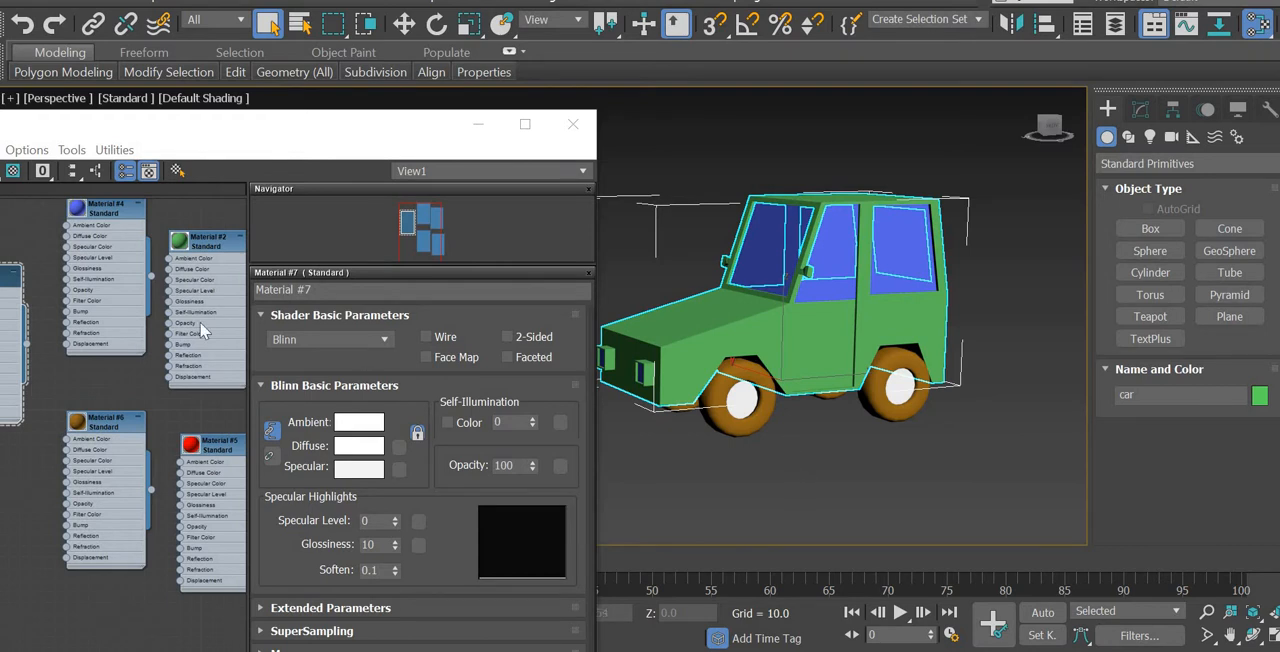
pyautogui.moveTo(188, 140); pyautogui.dragTo(297, 75)
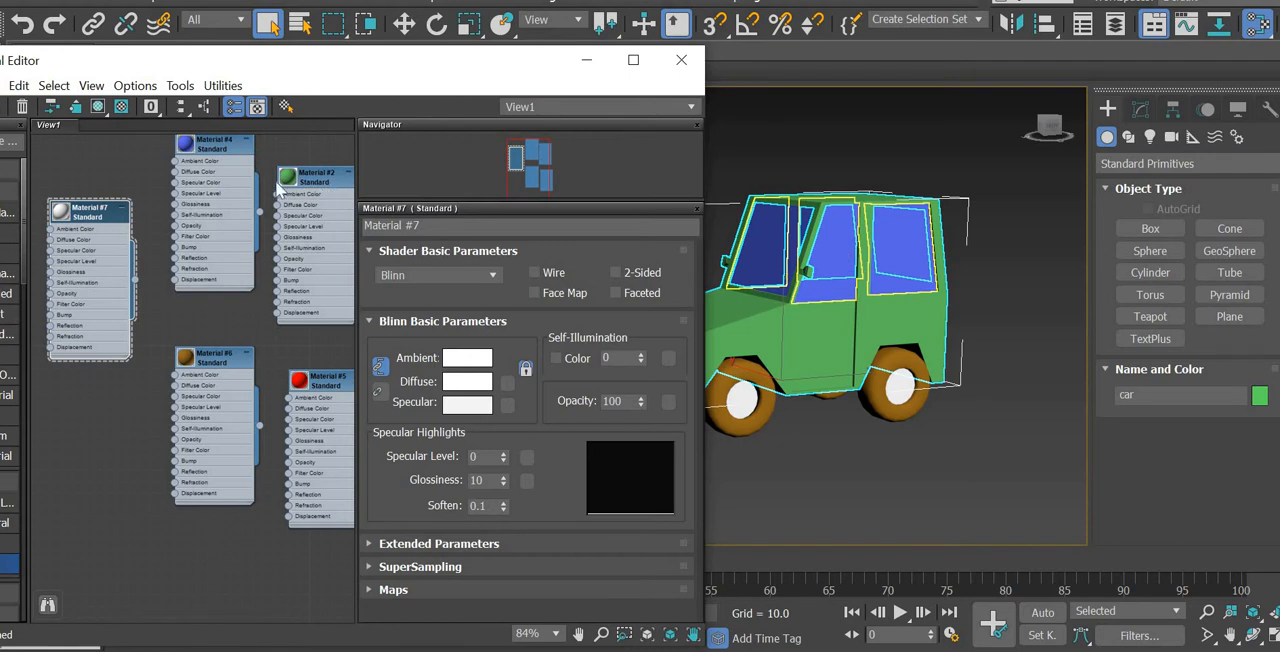
pyautogui.click(838, 259)
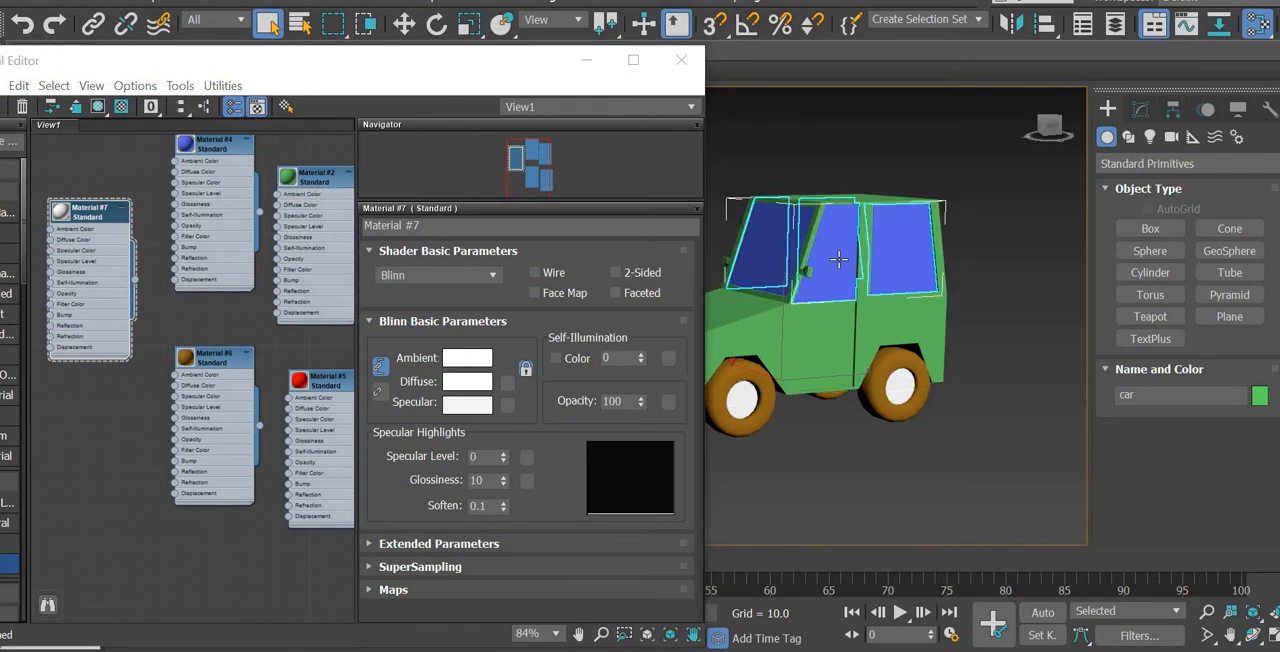
pyautogui.rightClick(224, 147)
pyautogui.click(313, 152)
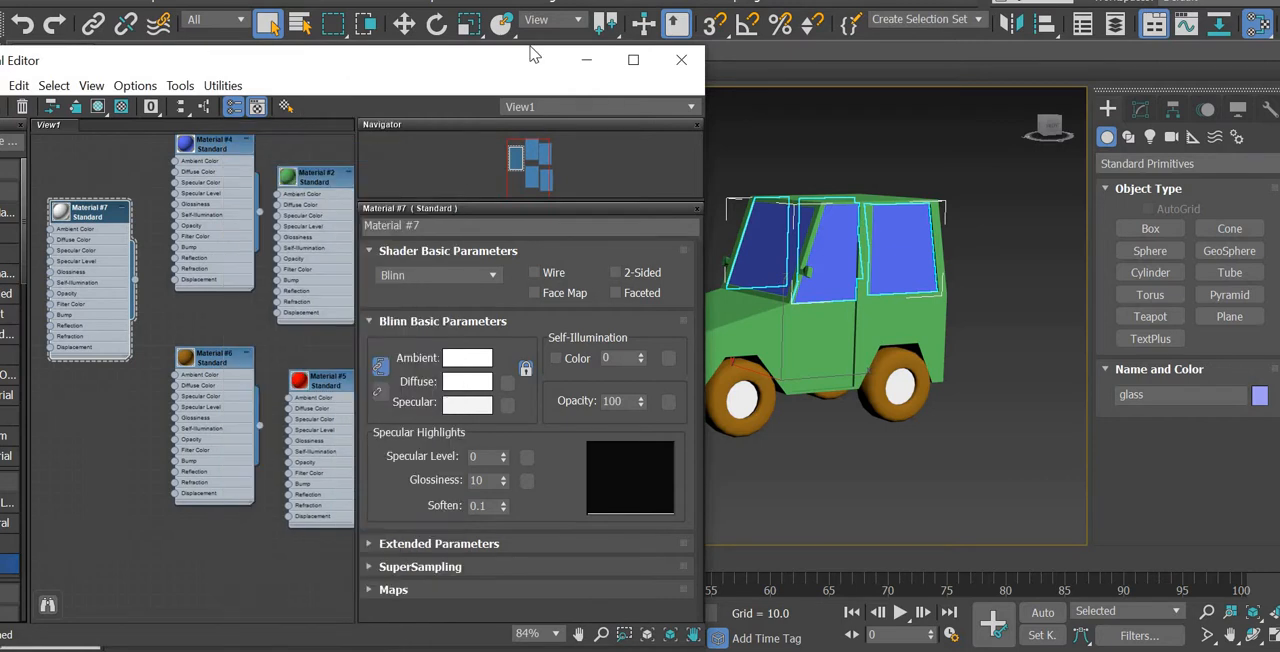
# Step: Add a Standard material with a pale cyan diffuse color (red 150, green 225, blue 215) and assign it to the selected glass
pyautogui.moveTo(533, 54); pyautogui.dragTo(728, 28)
pyautogui.moveTo(172, 545); pyautogui.dragTo(298, 420)
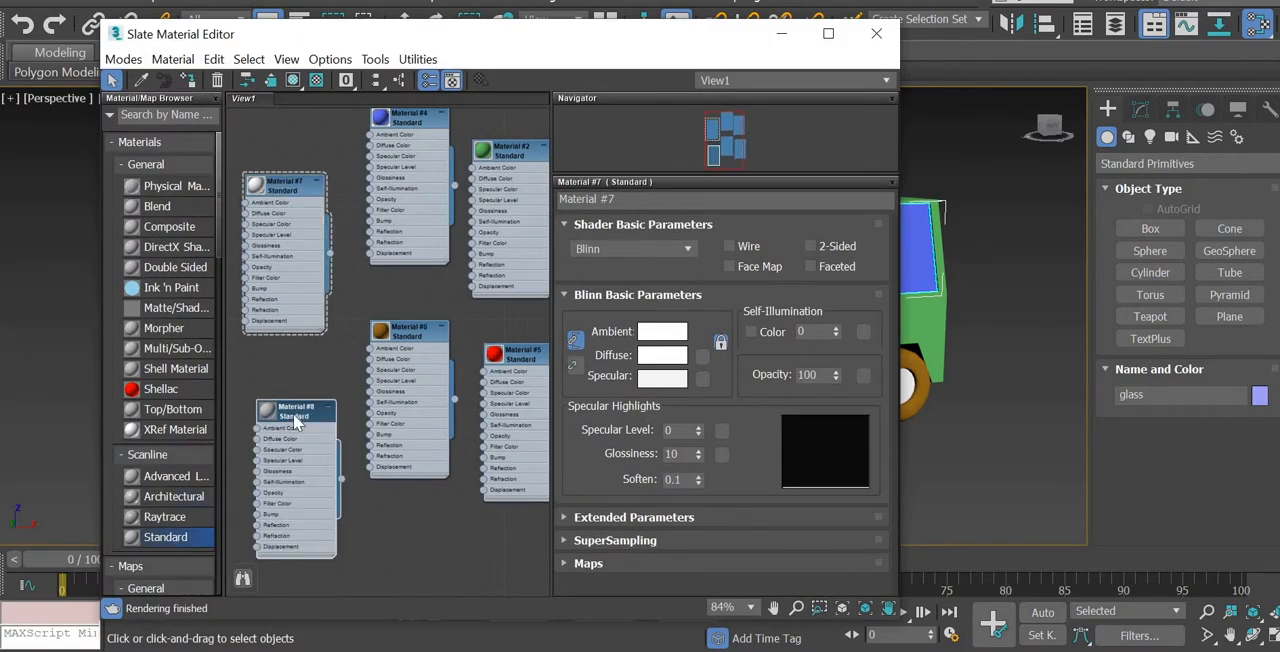
pyautogui.doubleClick(295, 422)
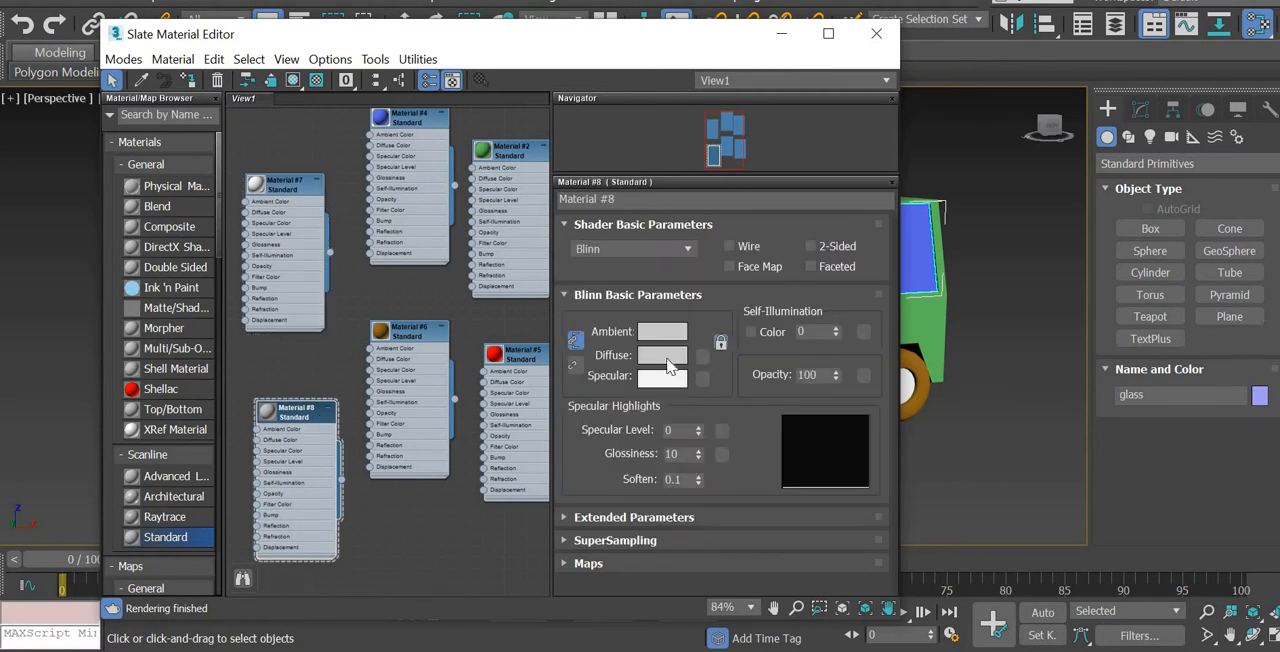
pyautogui.click(669, 364)
pyautogui.click(357, 115)
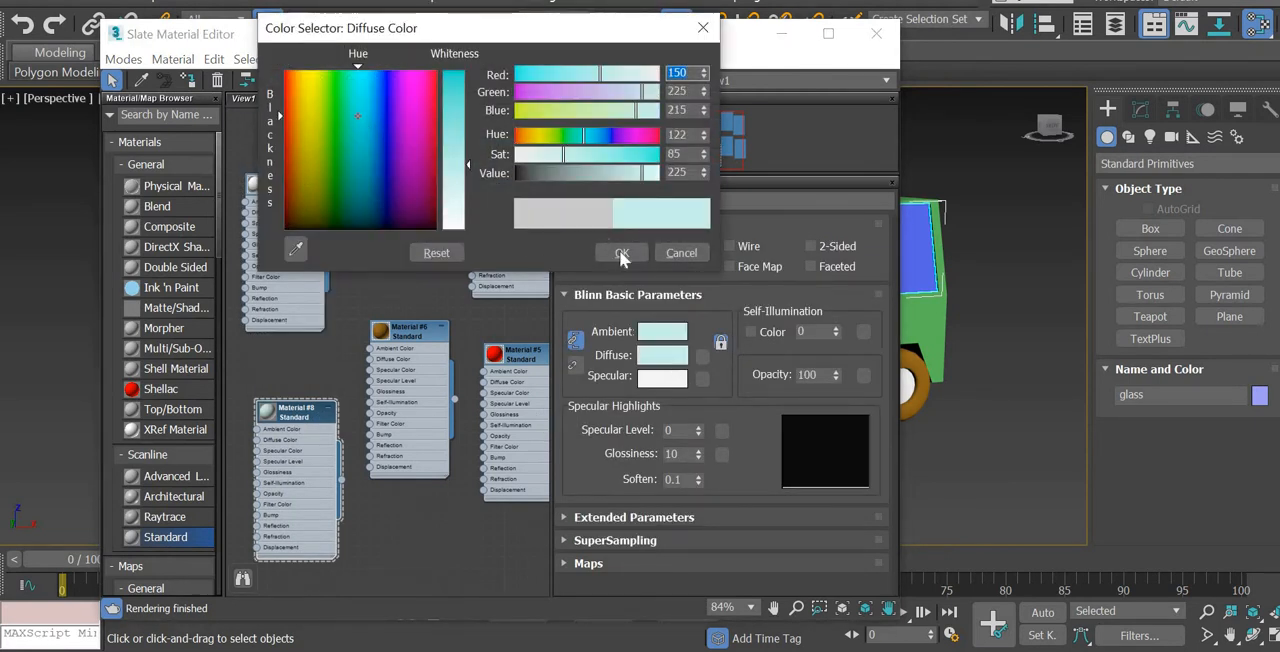
pyautogui.click(621, 254)
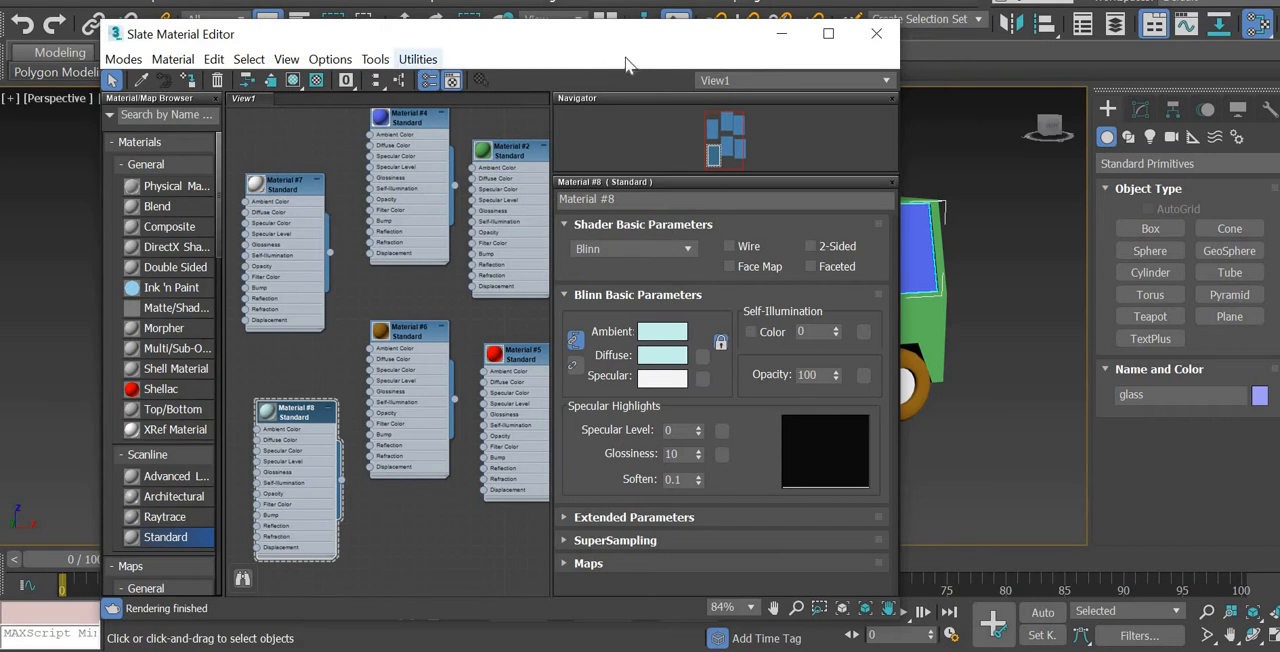
pyautogui.moveTo(457, 40); pyautogui.dragTo(257, 46)
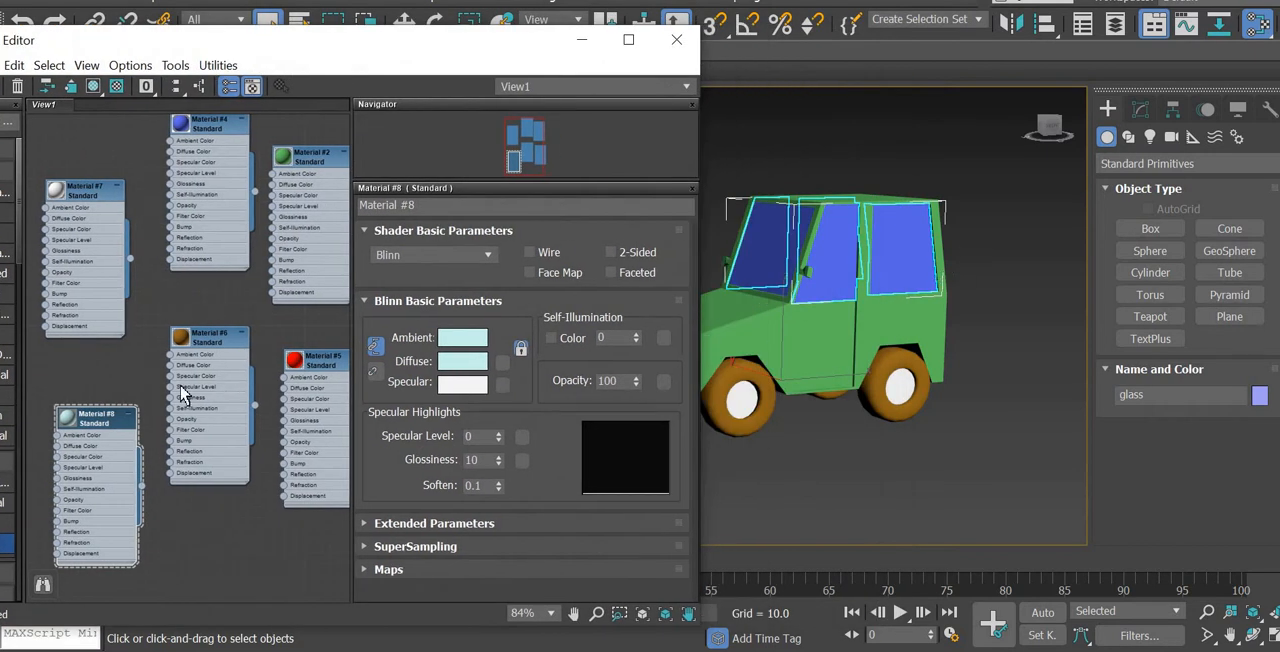
pyautogui.rightClick(96, 420)
pyautogui.click(180, 149)
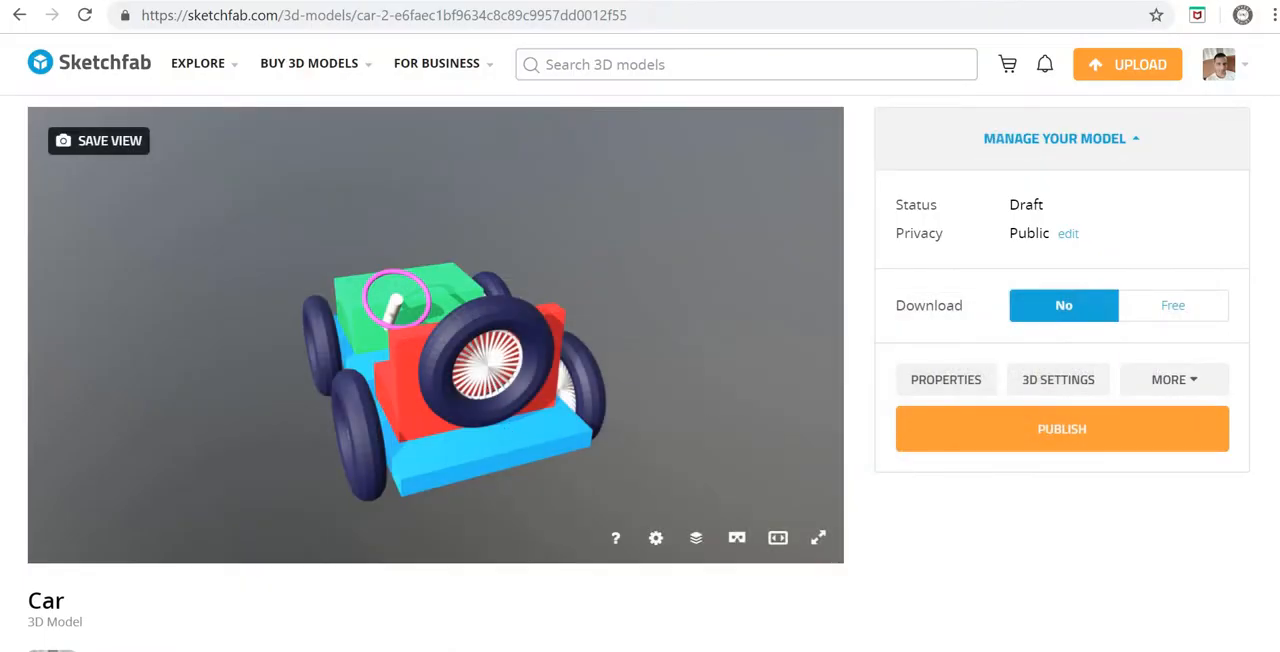
# Step: Switch to Sketchfab and upload jeep.FBX from the project 3-jeep folder inside 3ds as a new model
pyautogui.click(1127, 64)
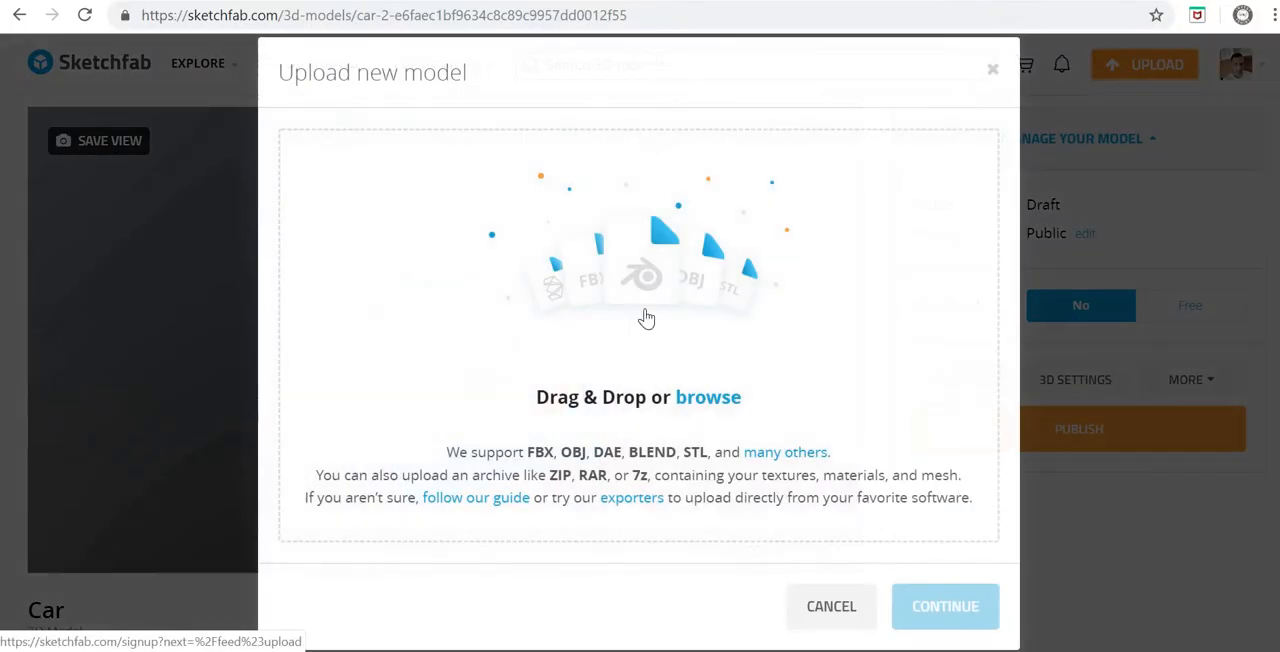
pyautogui.click(645, 283)
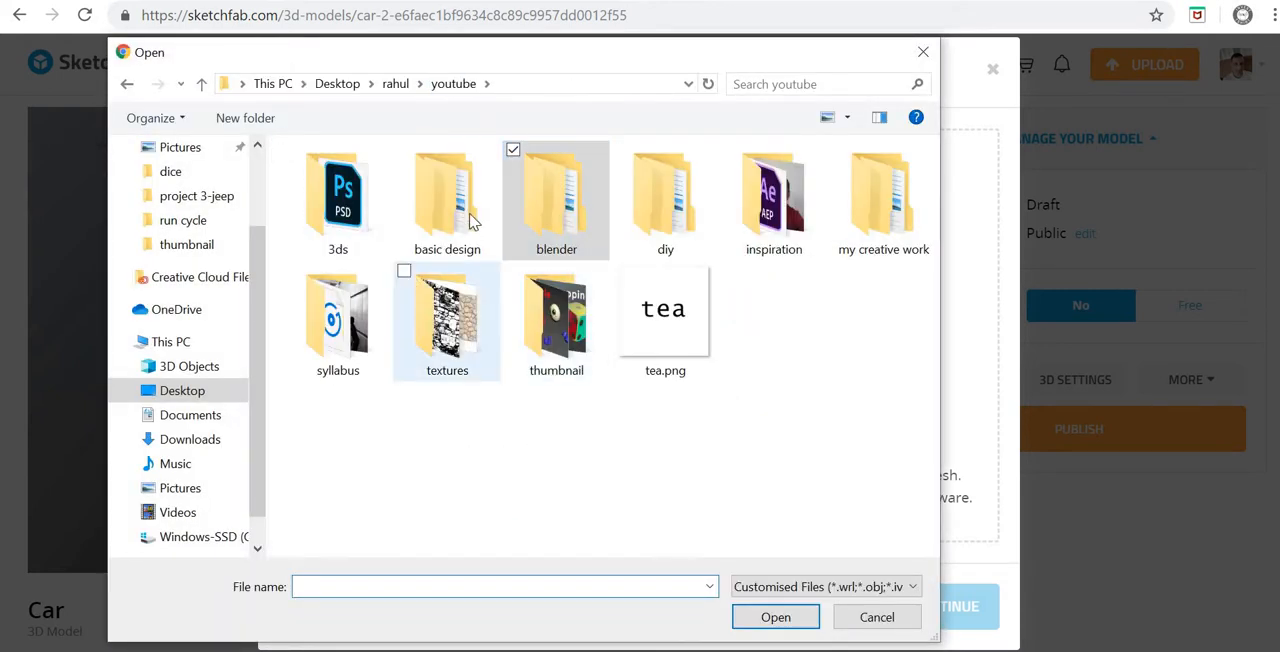
pyautogui.doubleClick(383, 248)
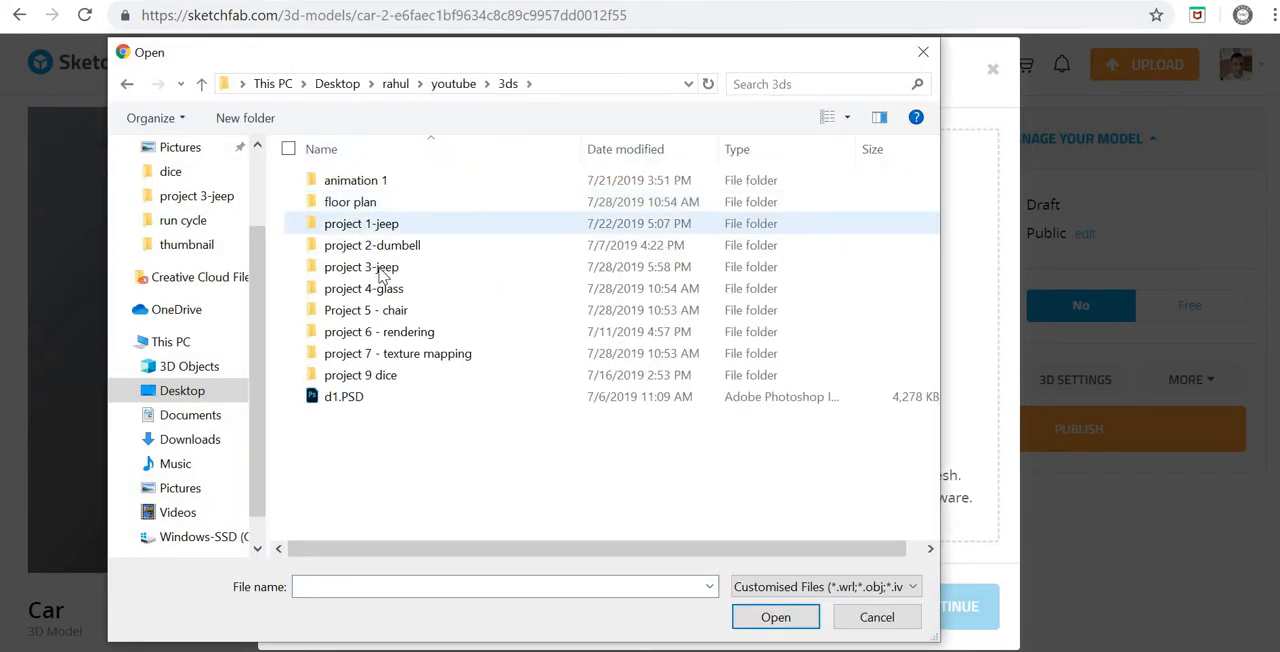
pyautogui.doubleClick(362, 266)
pyautogui.click(346, 180)
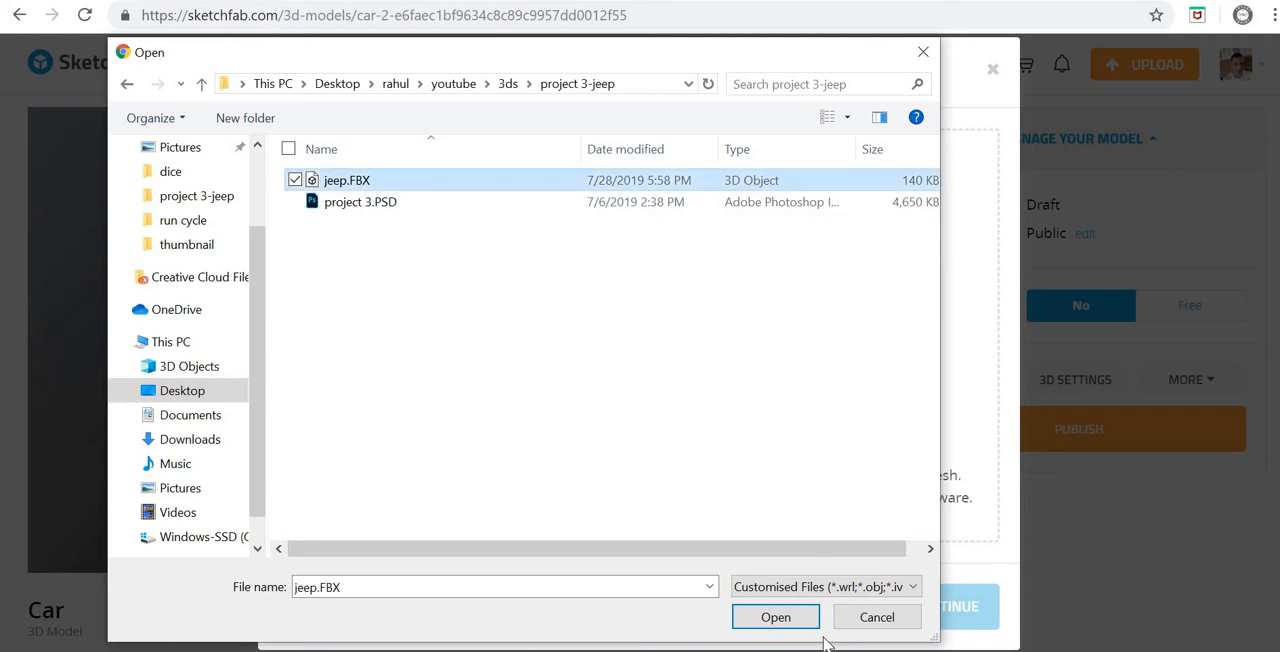
pyautogui.click(776, 617)
pyautogui.click(953, 489)
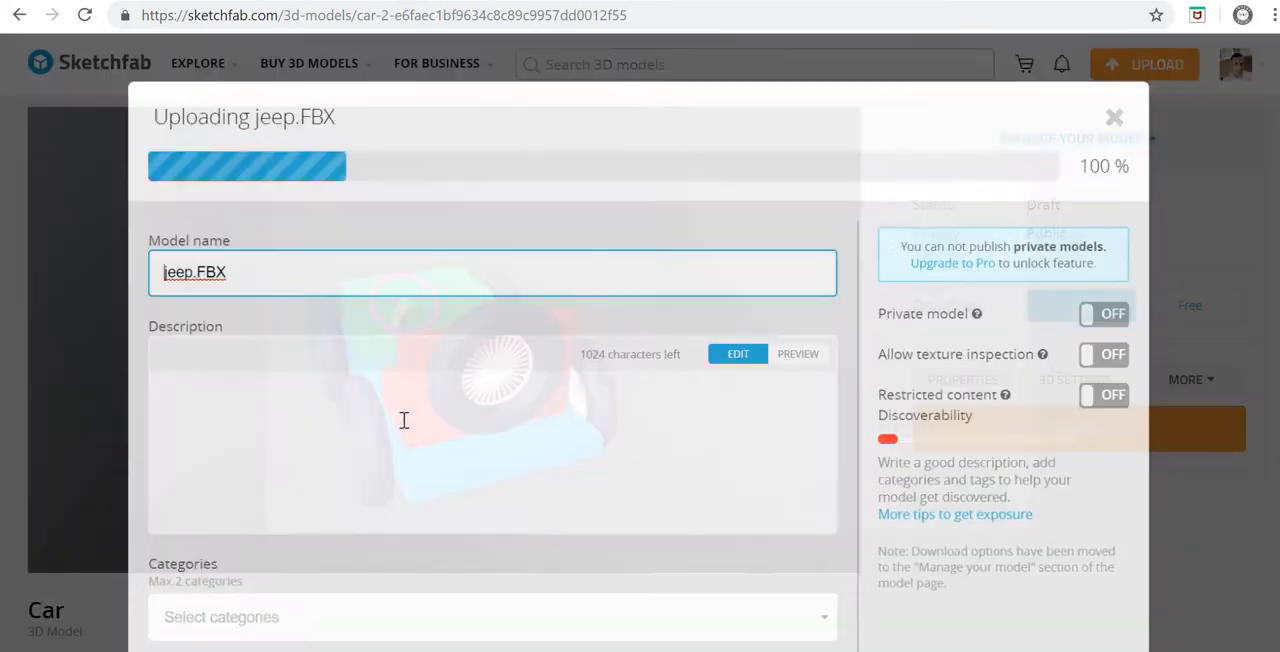
# Step: Name the uploaded model "Jeep" and enter "jeep" as its description
pyautogui.write('Jeep')
pyautogui.click(240, 441)
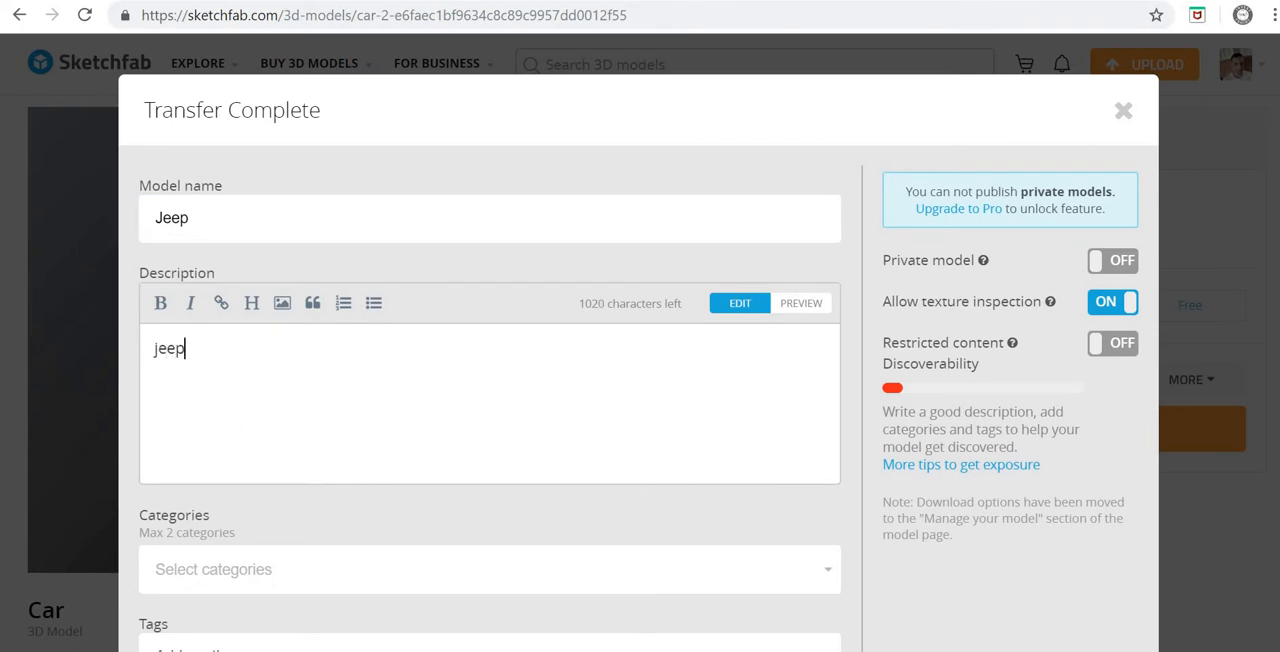
# Step: Assign the Jeep model to the Cars & vehicles category
pyautogui.click(229, 566)
pyautogui.scroll(-2, 255, 557)
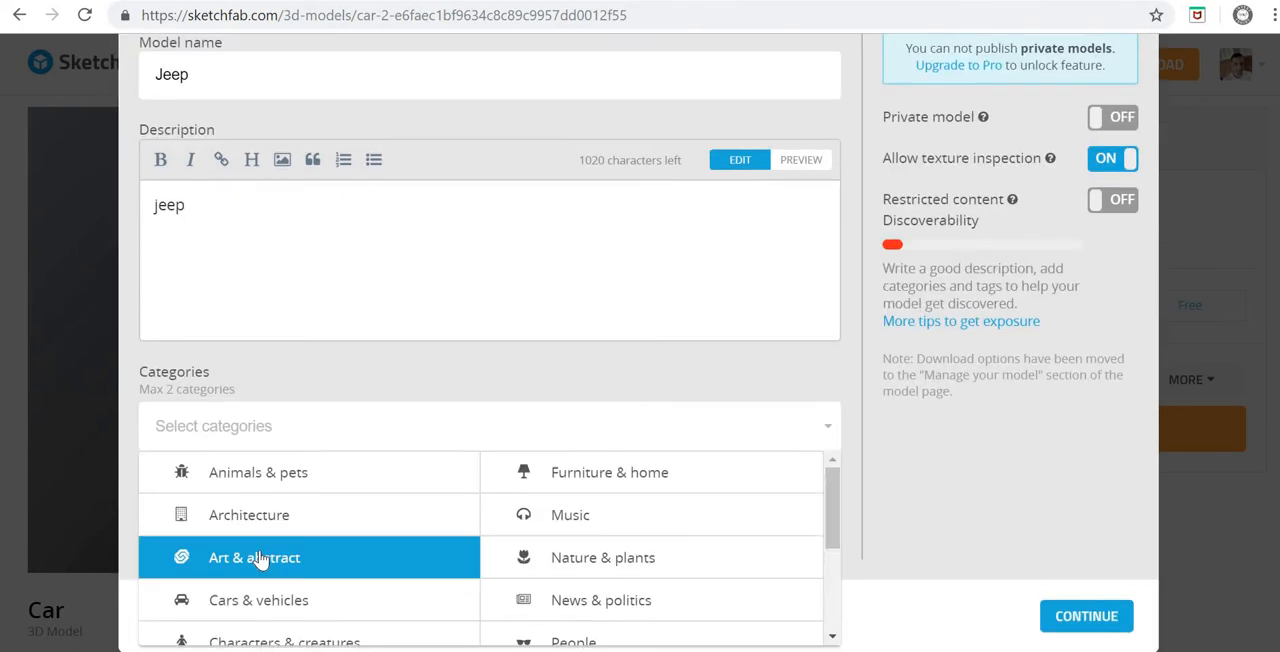
pyautogui.click(259, 602)
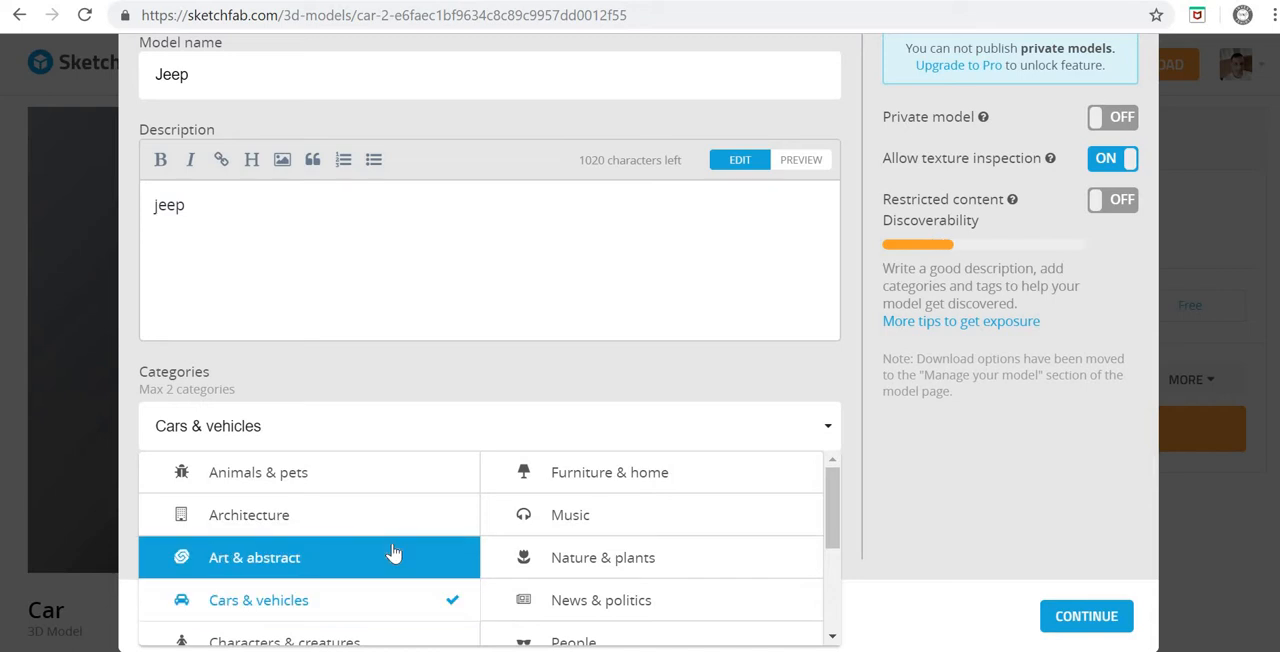
pyautogui.scroll(-3, 391, 555)
pyautogui.click(922, 510)
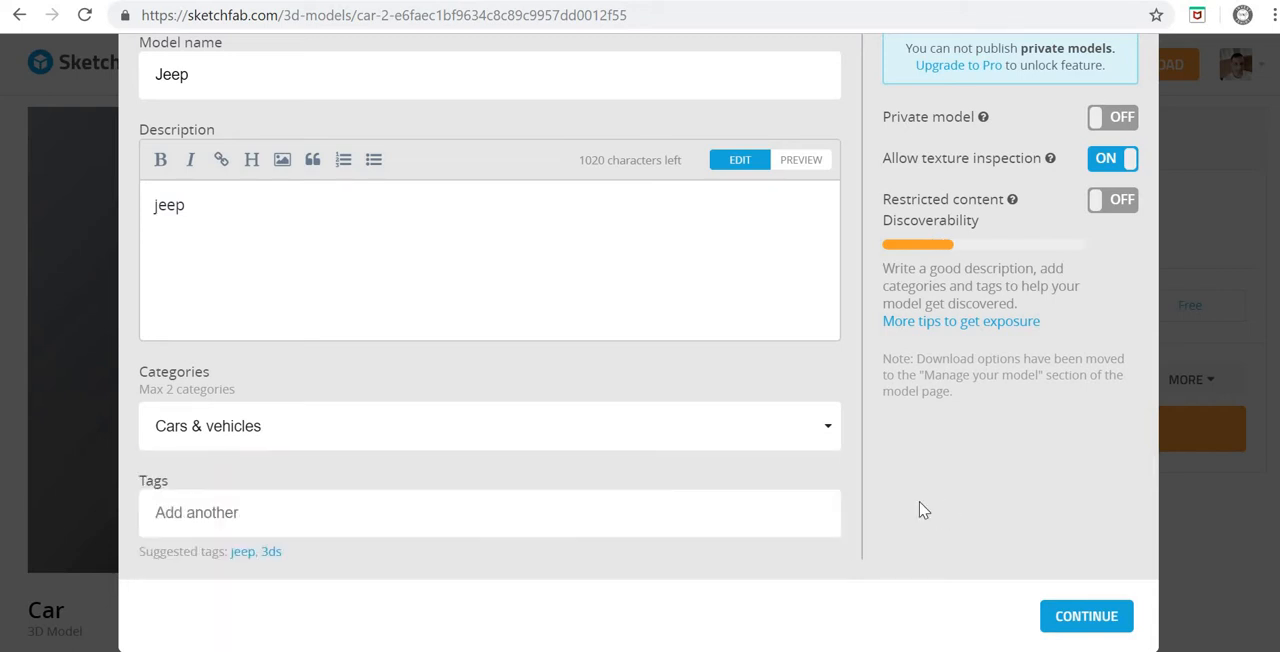
# Step: Add the tag "jeep" to the model and submit its details
pyautogui.click(242, 519)
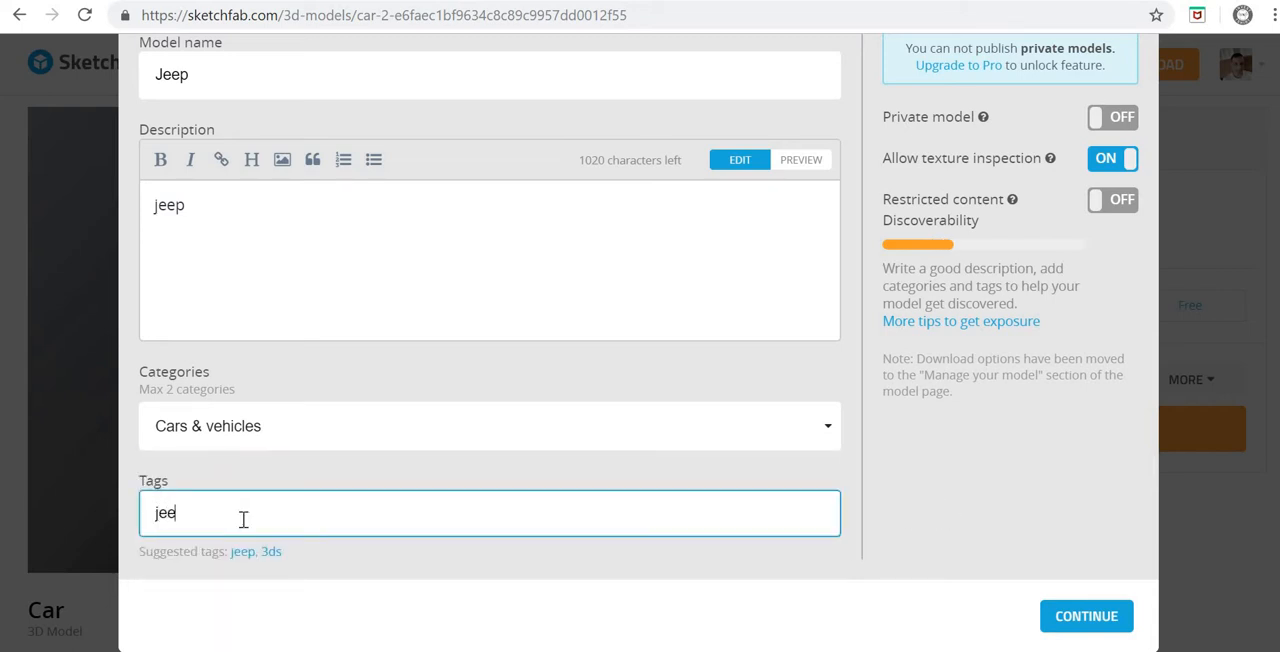
pyautogui.write('jeep')
pyautogui.press('Return')
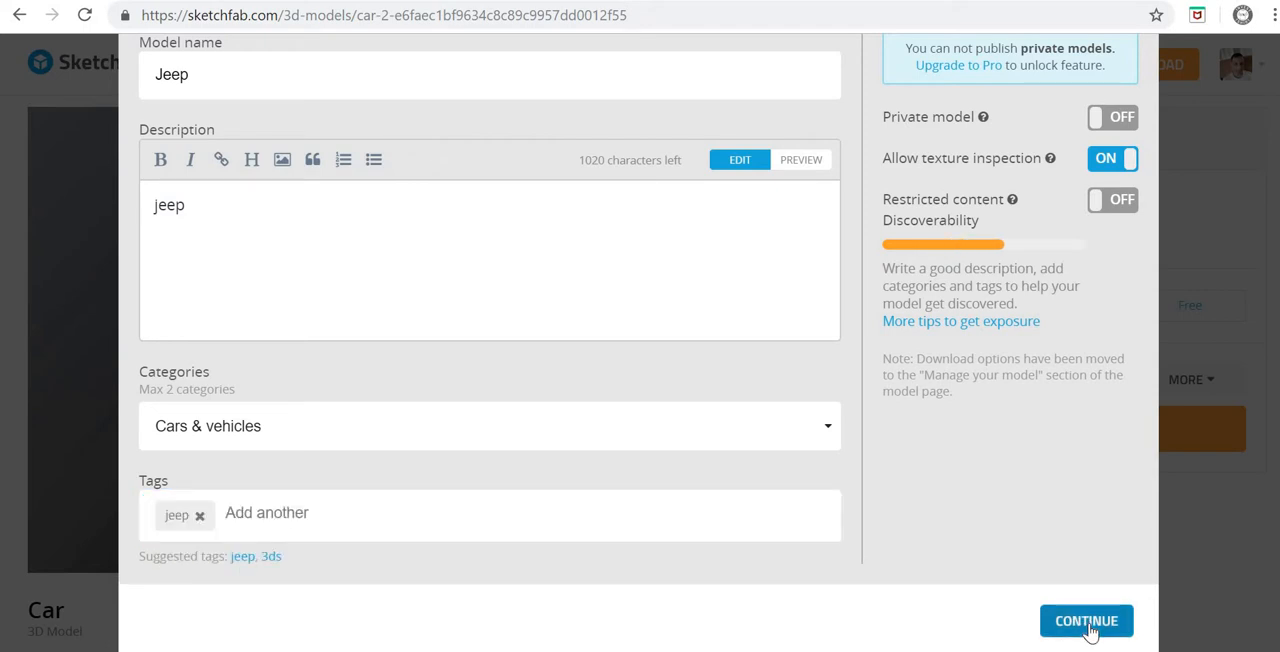
pyautogui.click(1088, 622)
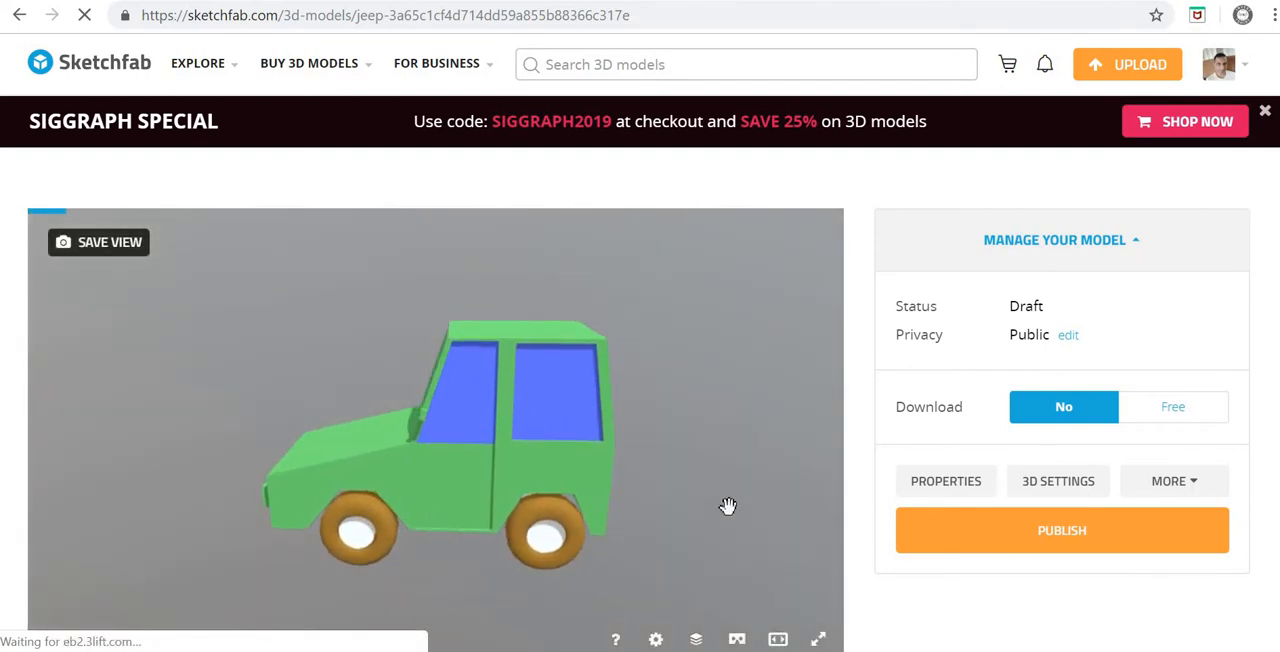
# Step: Examine the uploaded Jeep model from several angles and look over the details on its model page
pyautogui.moveTo(728, 506); pyautogui.dragTo(865, 520)
pyautogui.moveTo(544, 554); pyautogui.dragTo(612, 518)
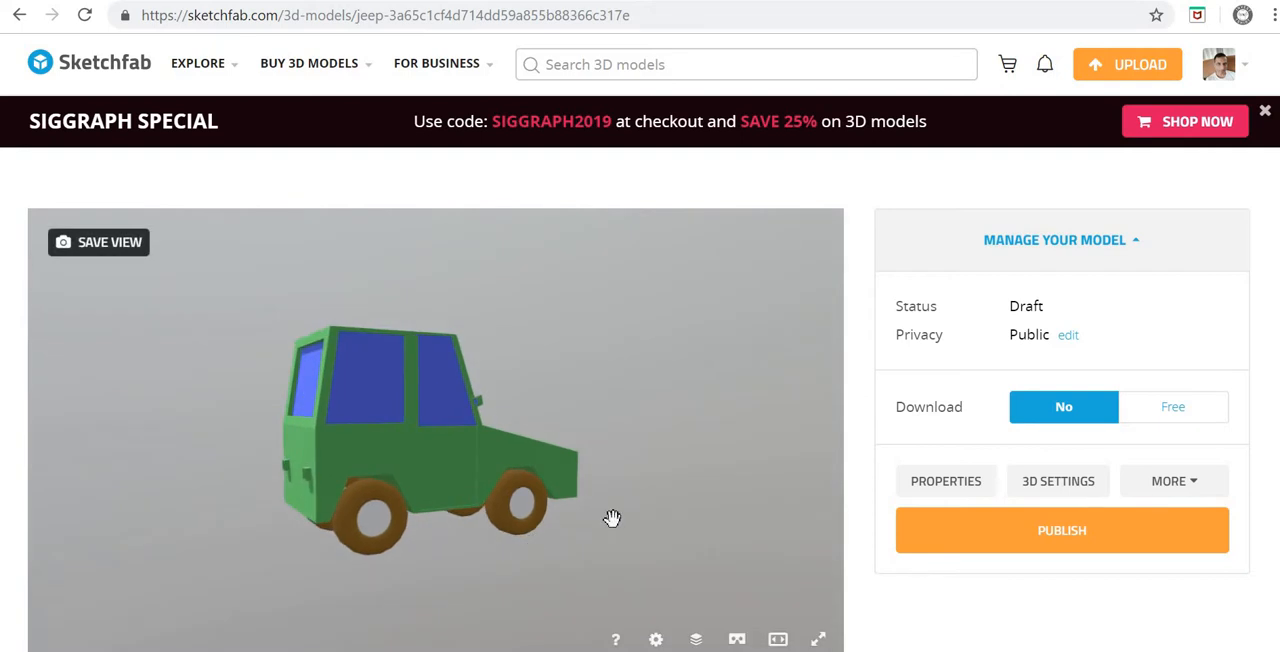
pyautogui.moveTo(286, 544); pyautogui.dragTo(431, 463)
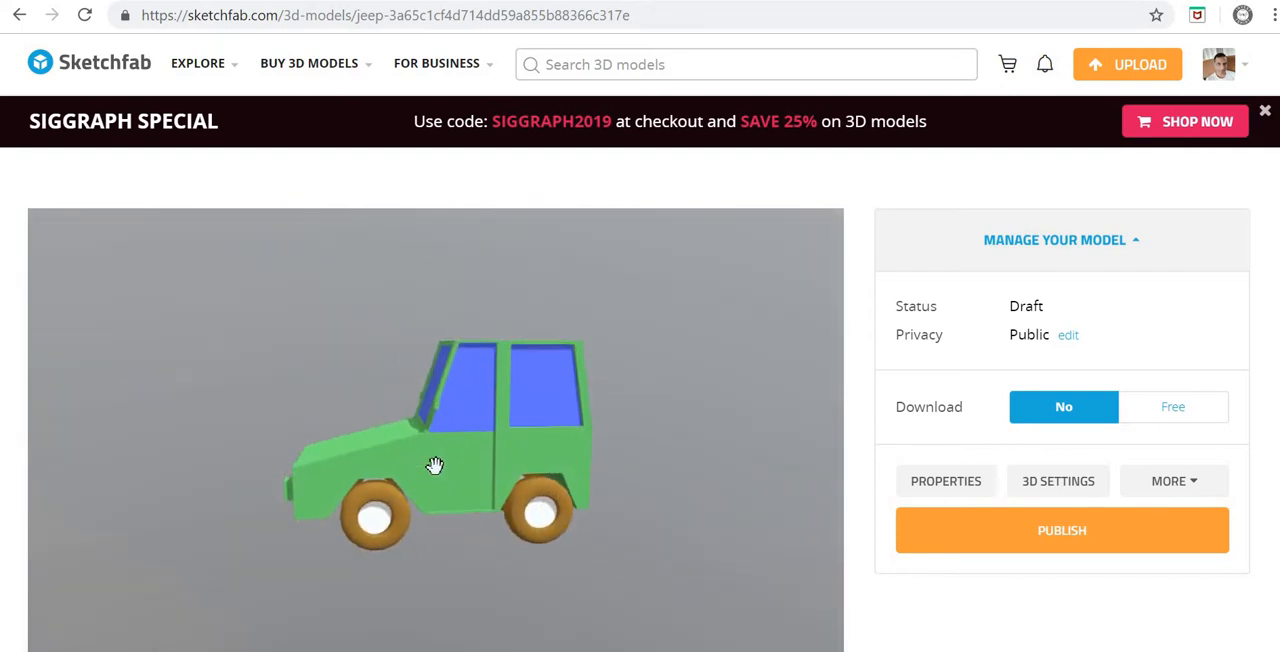
pyautogui.scroll(-2, 434, 465)
pyautogui.scroll(2, 434, 465)
pyautogui.moveTo(437, 523); pyautogui.dragTo(880, 389)
pyautogui.scroll(-4, 878, 389)
pyautogui.scroll(3, 877, 389)
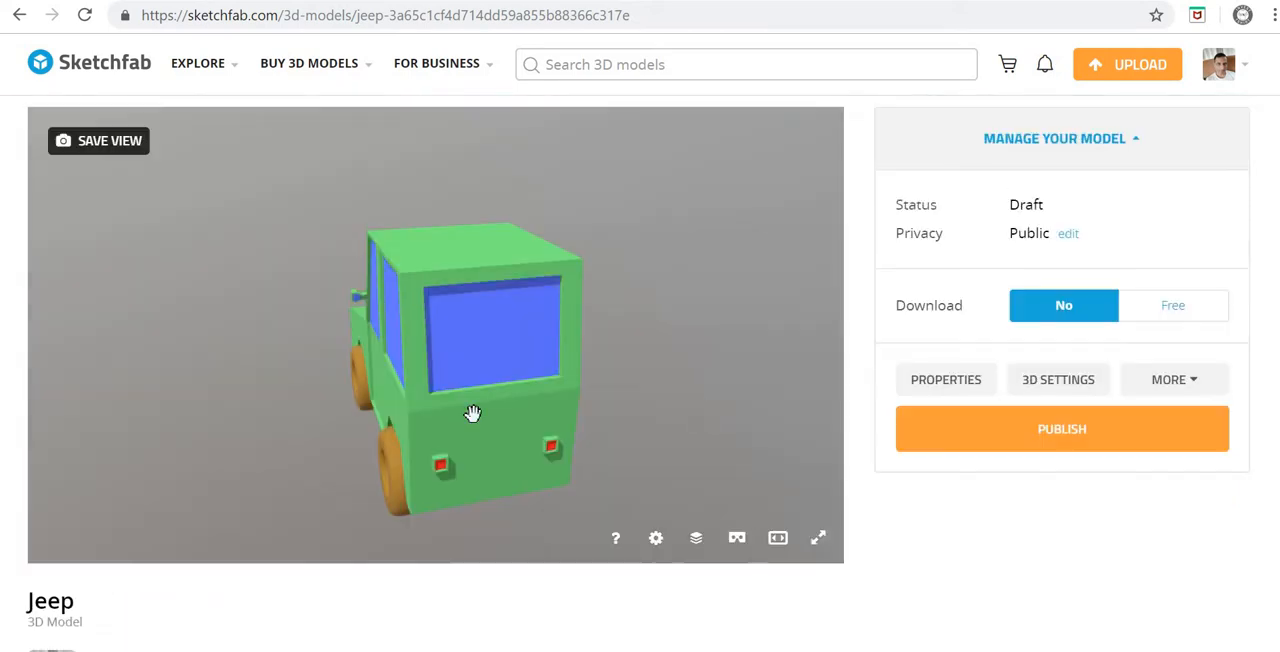
pyautogui.moveTo(543, 413); pyautogui.dragTo(634, 408)
pyautogui.scroll(-3, 634, 408)
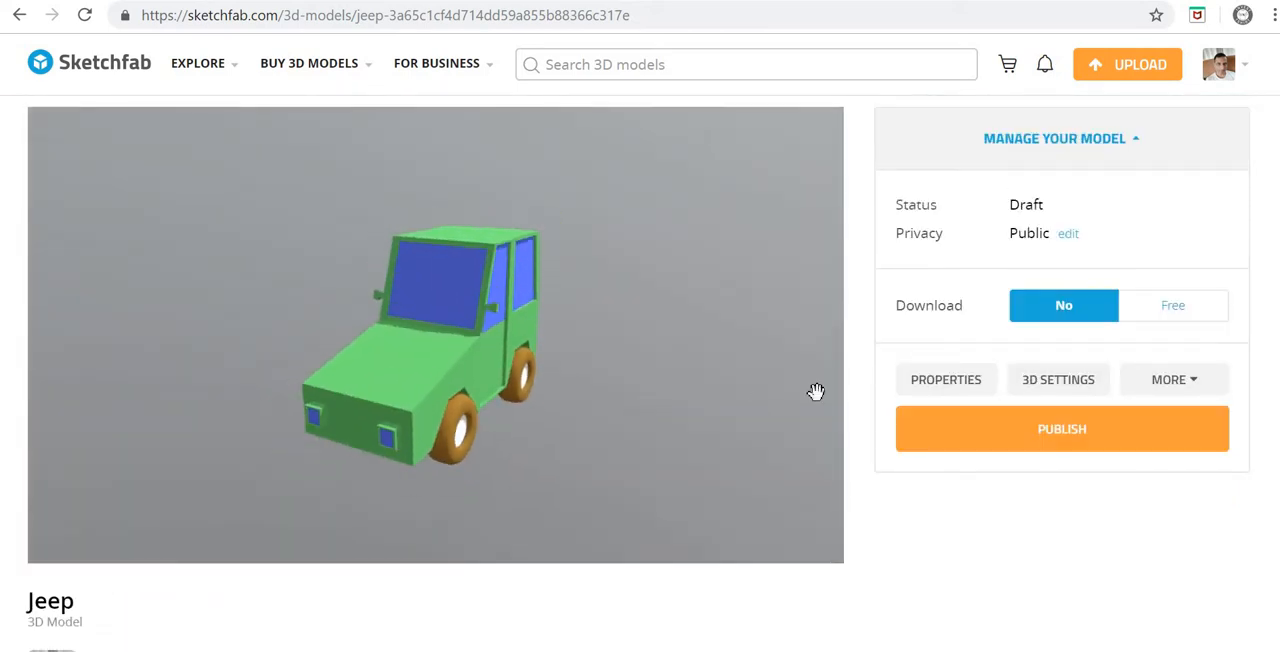
pyautogui.scroll(-4, 845, 388)
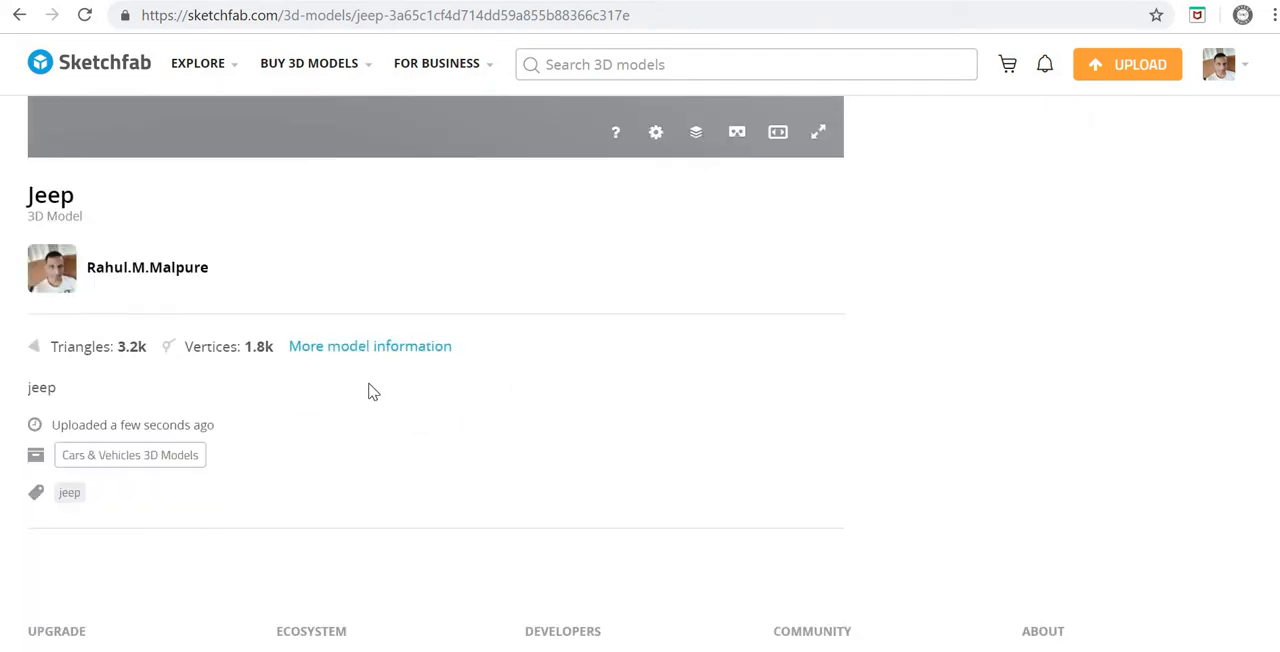
# Step: Go to the account's profile page and open the published Jeep model
pyautogui.scroll(2, 776, 400)
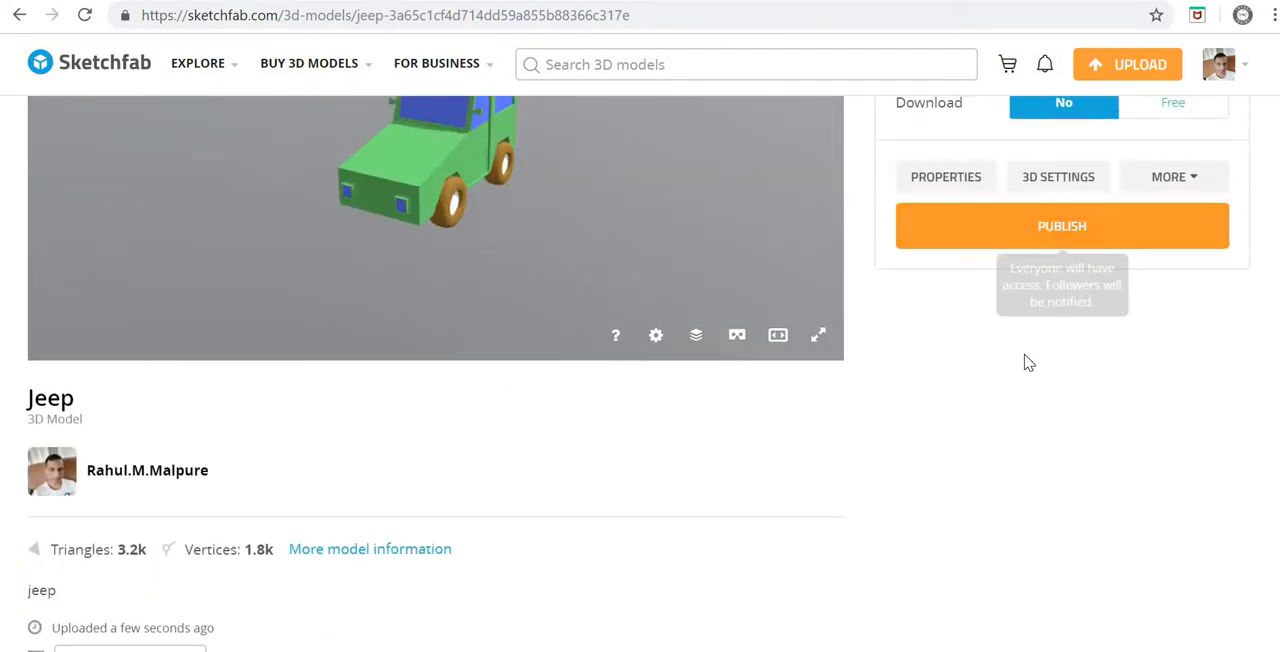
pyautogui.scroll(3, 1026, 360)
pyautogui.moveTo(1247, 70)
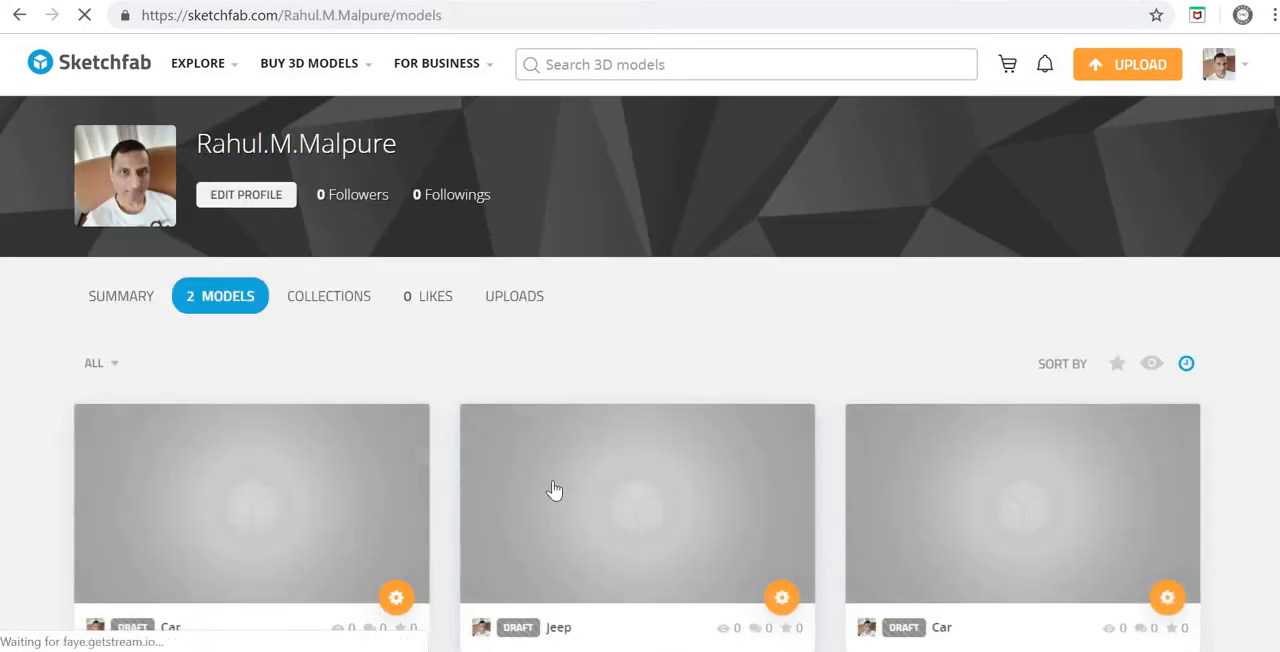
pyautogui.click(1222, 65)
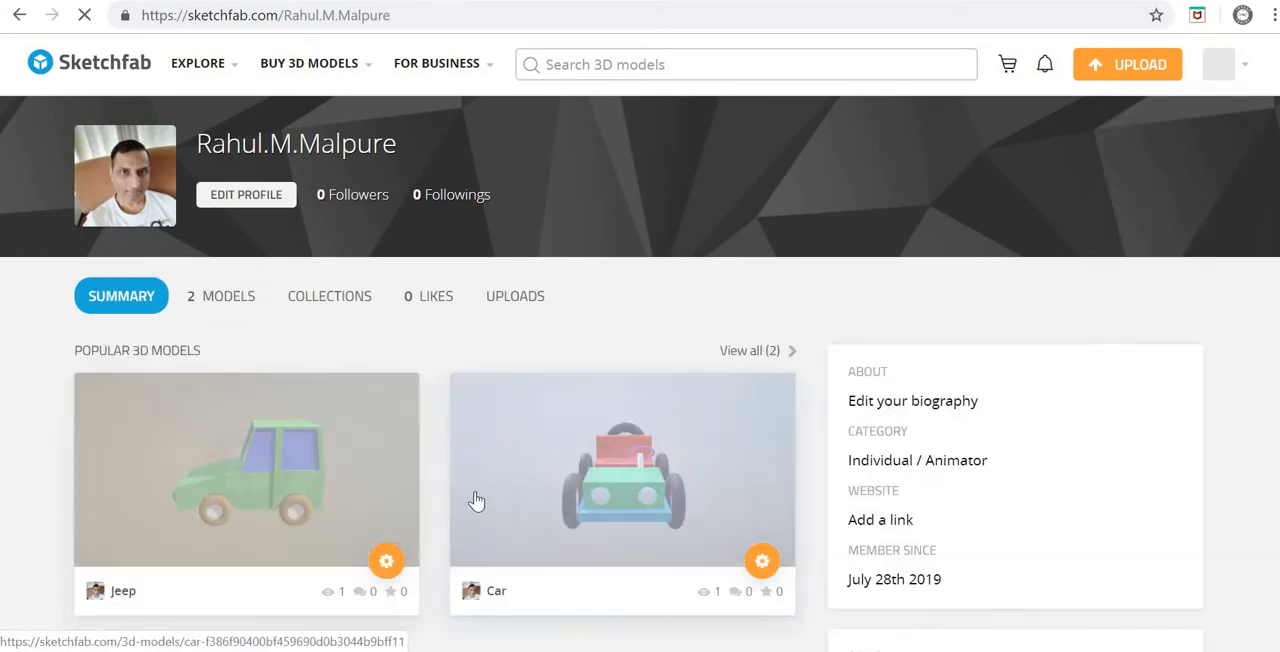
pyautogui.click(236, 505)
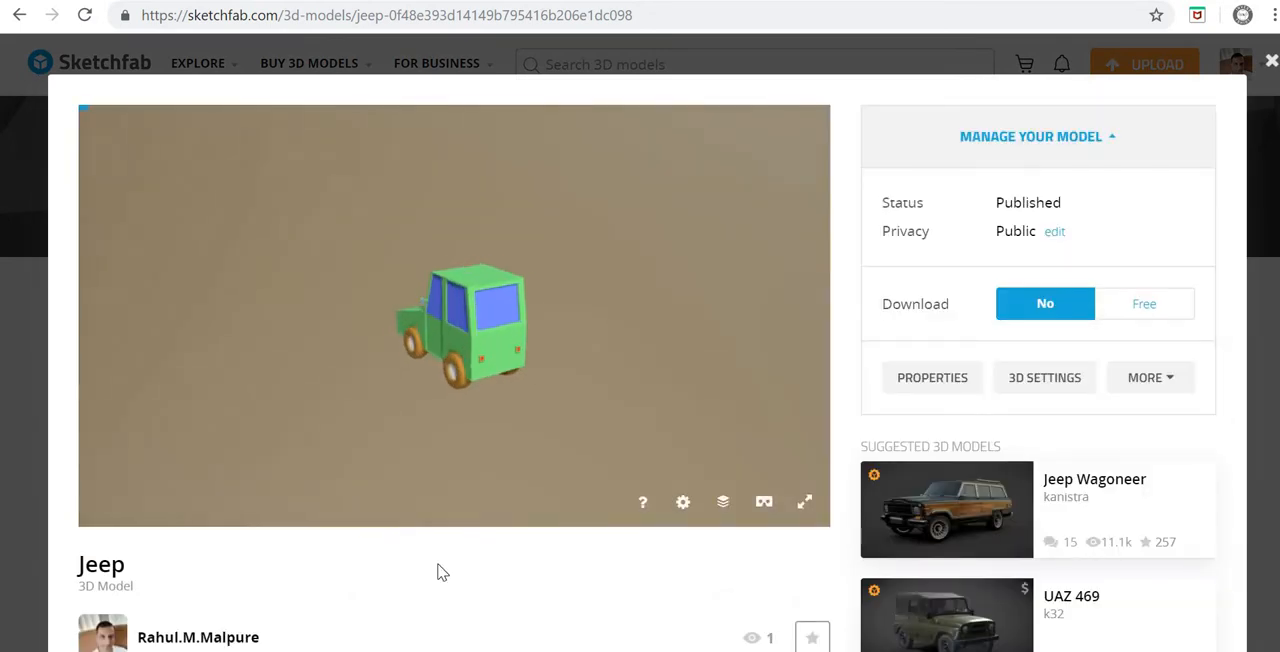
# Step: View the published Jeep model's embed code and viewer options, and return to the profile page
pyautogui.scroll(-4, 430, 520)
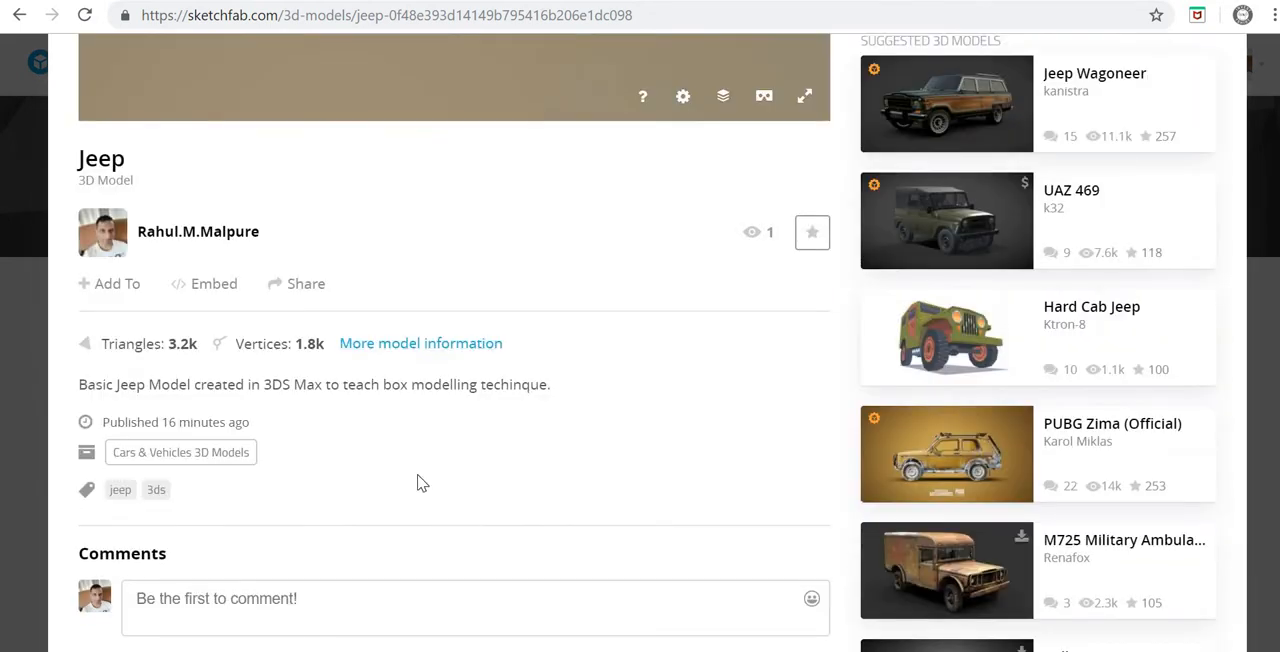
pyautogui.click(214, 285)
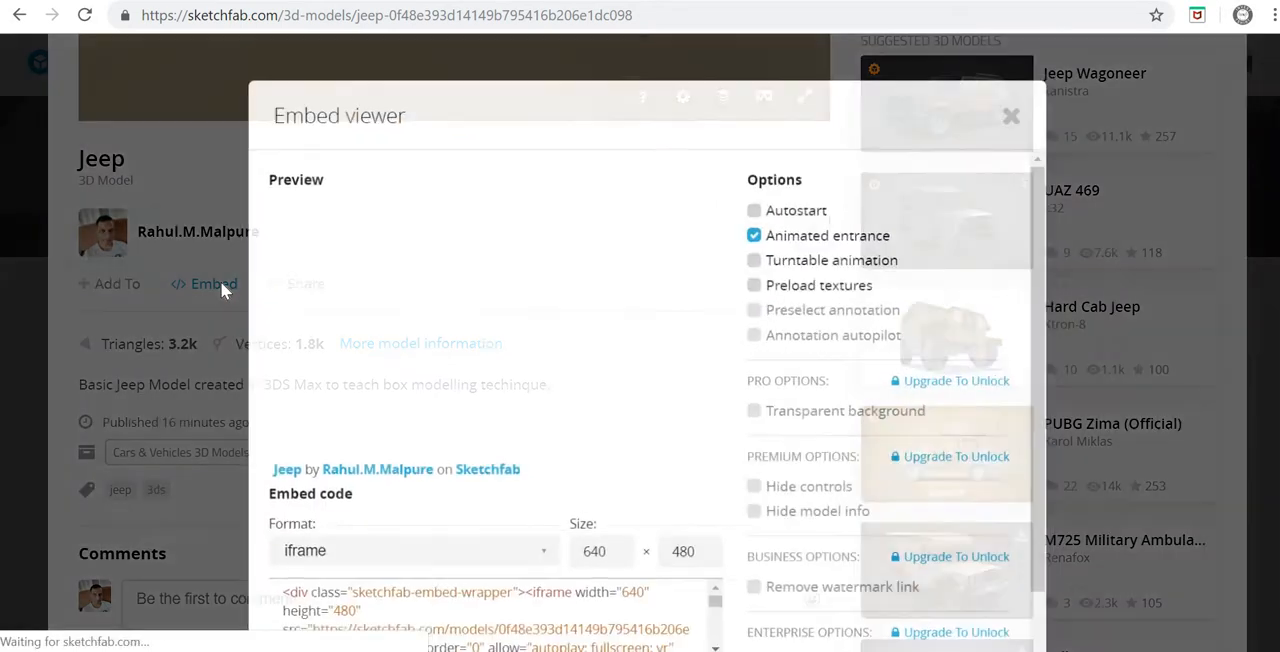
pyautogui.scroll(-3, 461, 581)
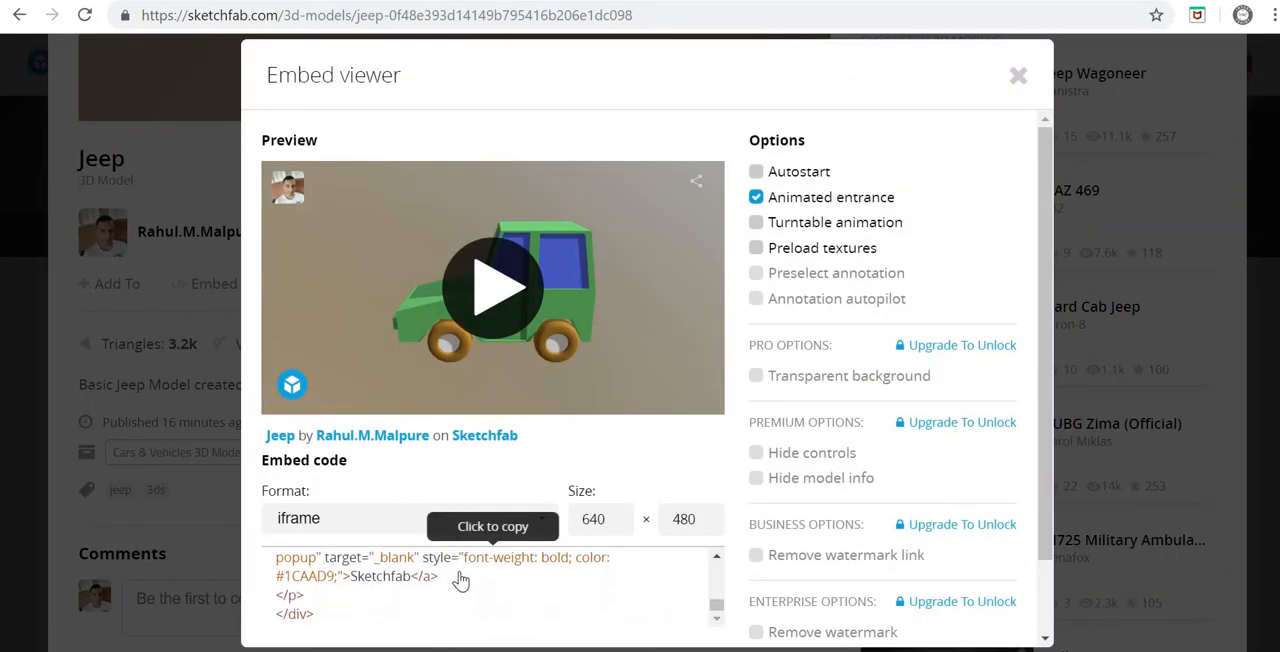
pyautogui.scroll(3, 461, 581)
pyautogui.click(1018, 76)
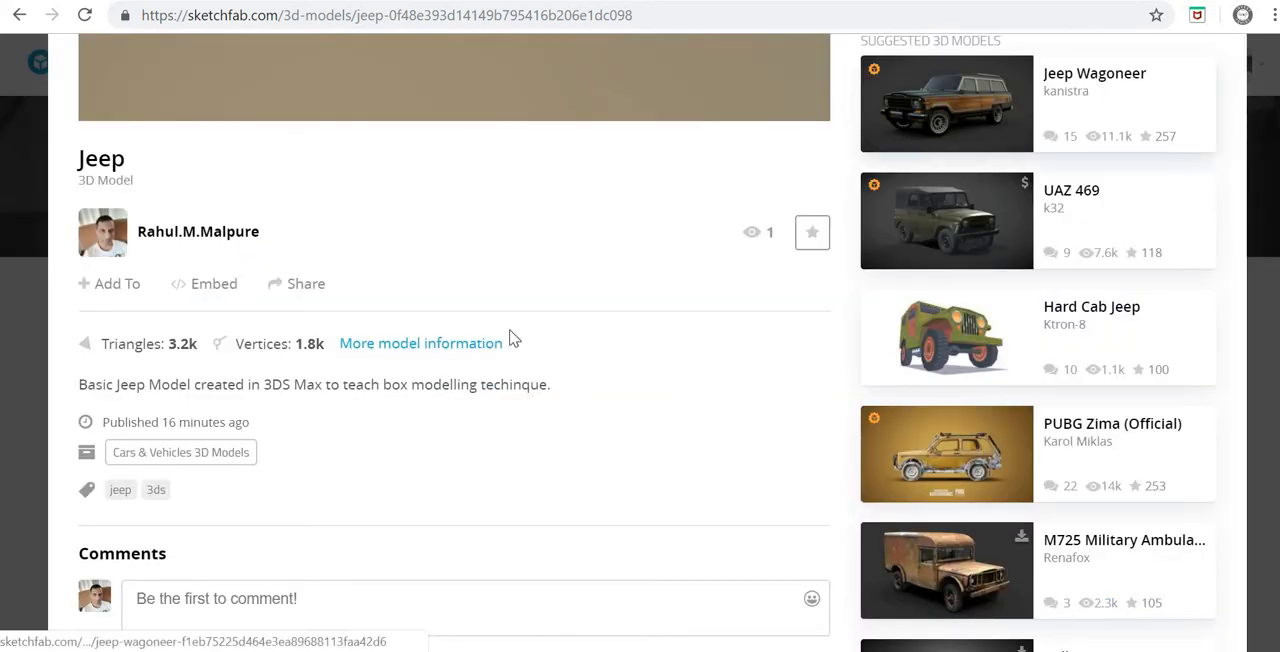
pyautogui.scroll(4, 493, 340)
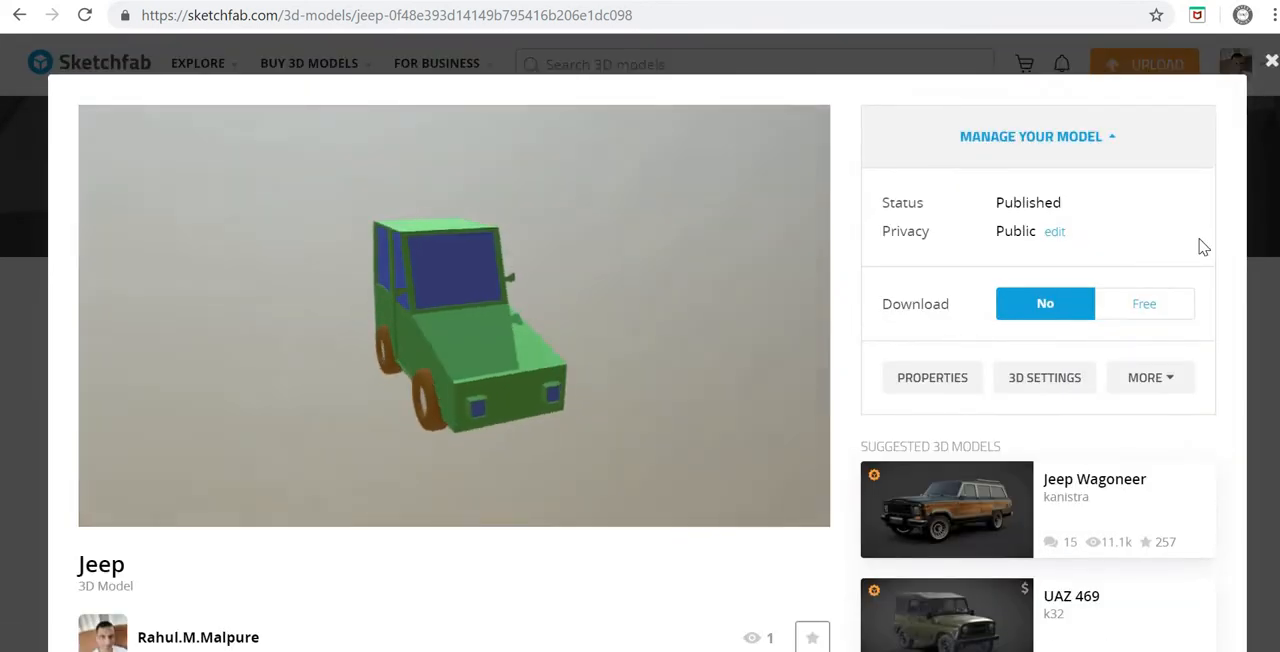
pyautogui.click(1270, 64)
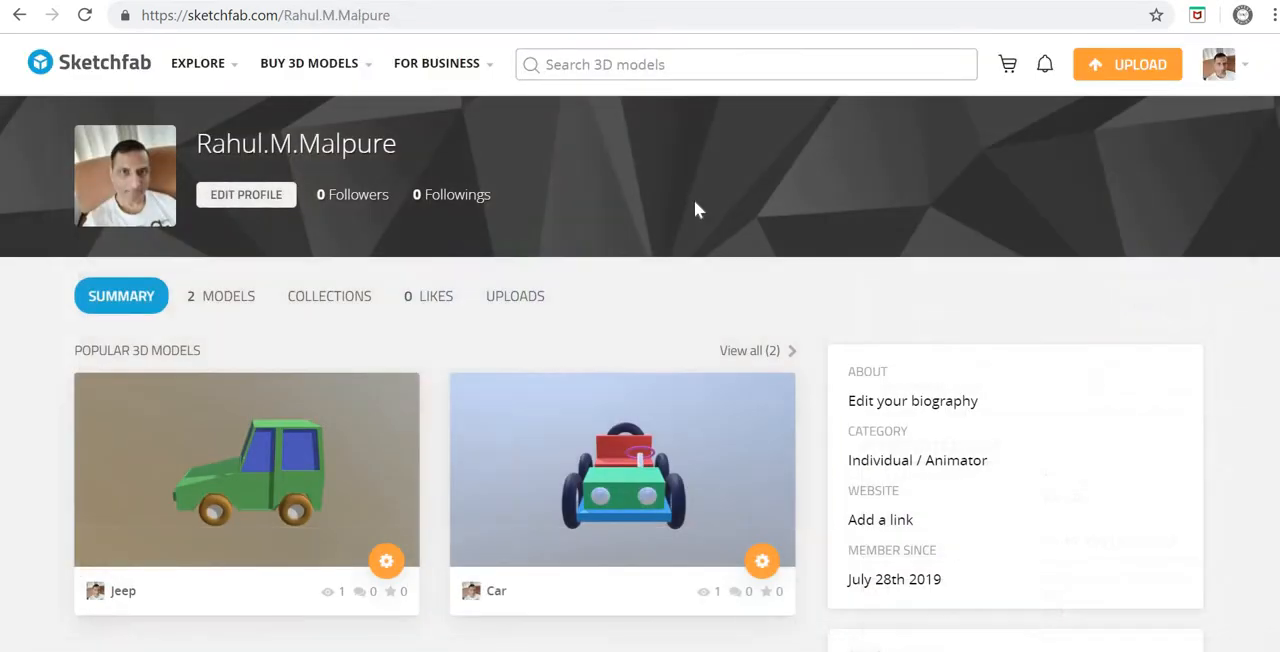
# Step: Reopen the published Jeep model, view its direct link and sharing options, and return to the profile page
pyautogui.scroll(-4, 620, 287)
pyautogui.scroll(3, 305, 345)
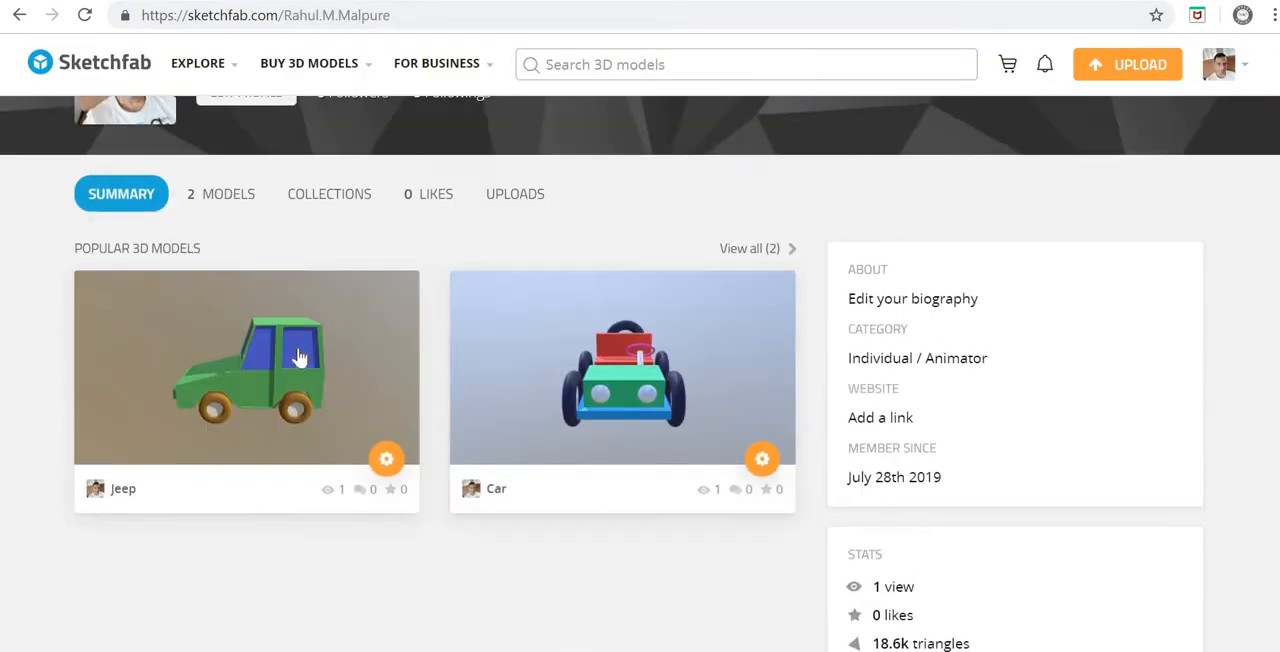
pyautogui.click(298, 347)
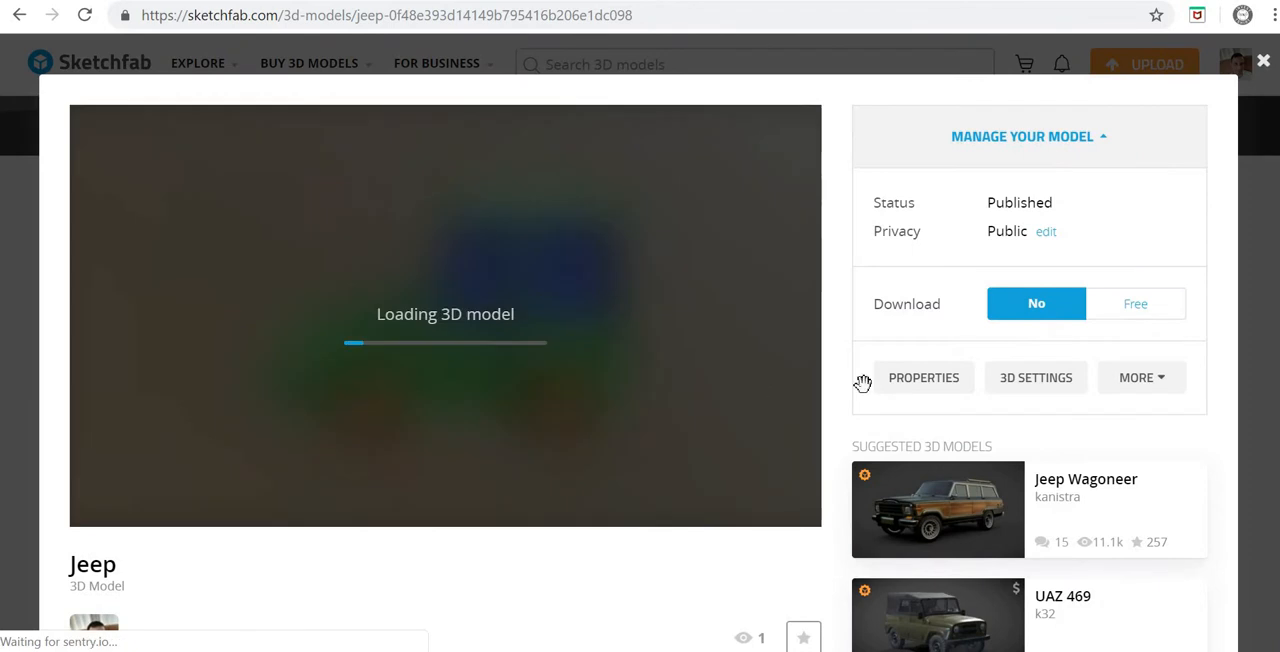
pyautogui.scroll(-4, 842, 347)
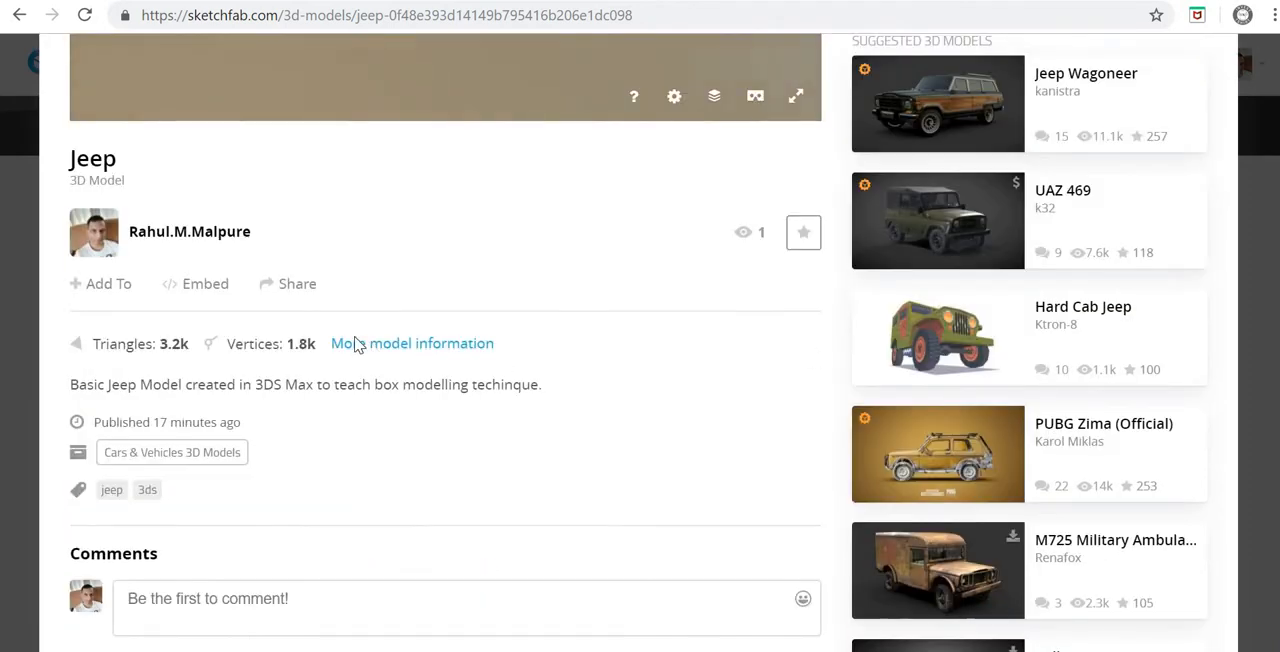
pyautogui.click(315, 289)
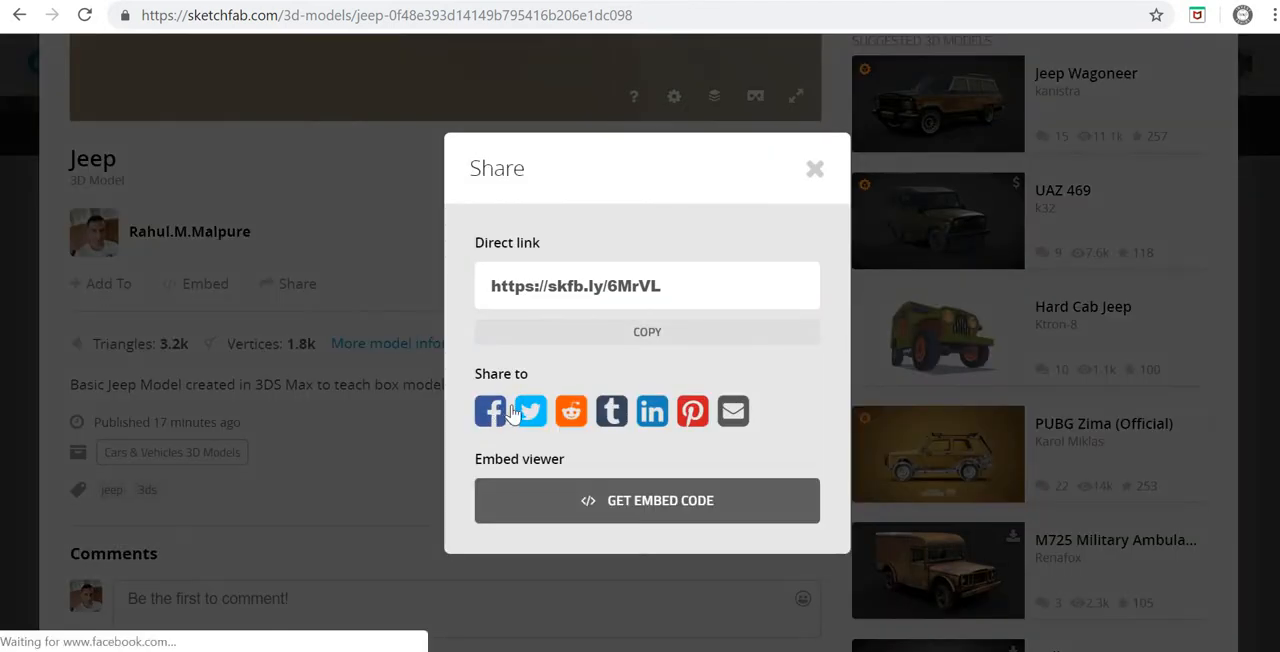
pyautogui.click(815, 170)
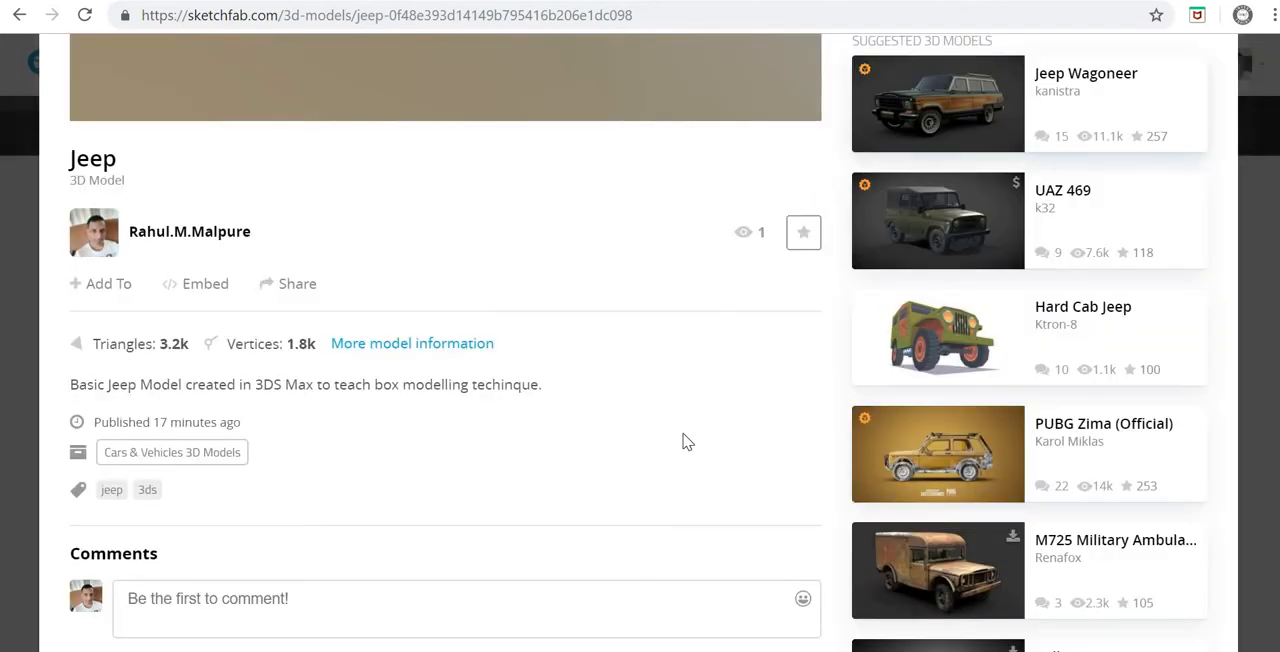
pyautogui.scroll(4, 697, 464)
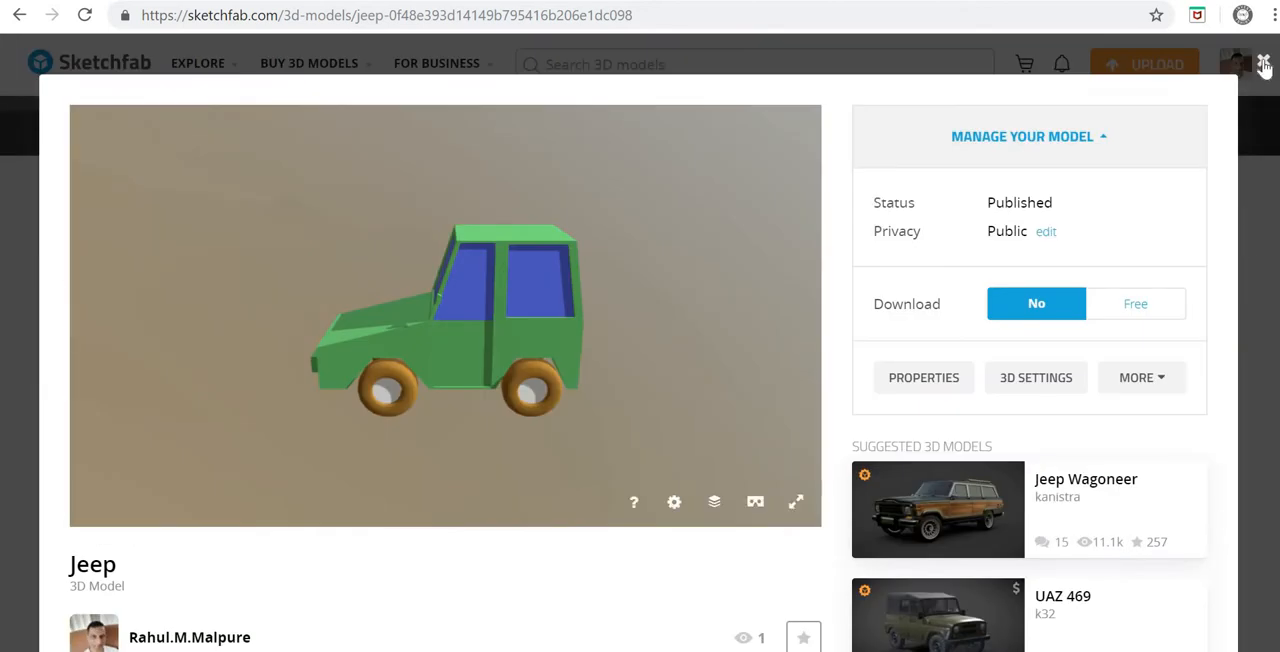
pyautogui.press('Escape')
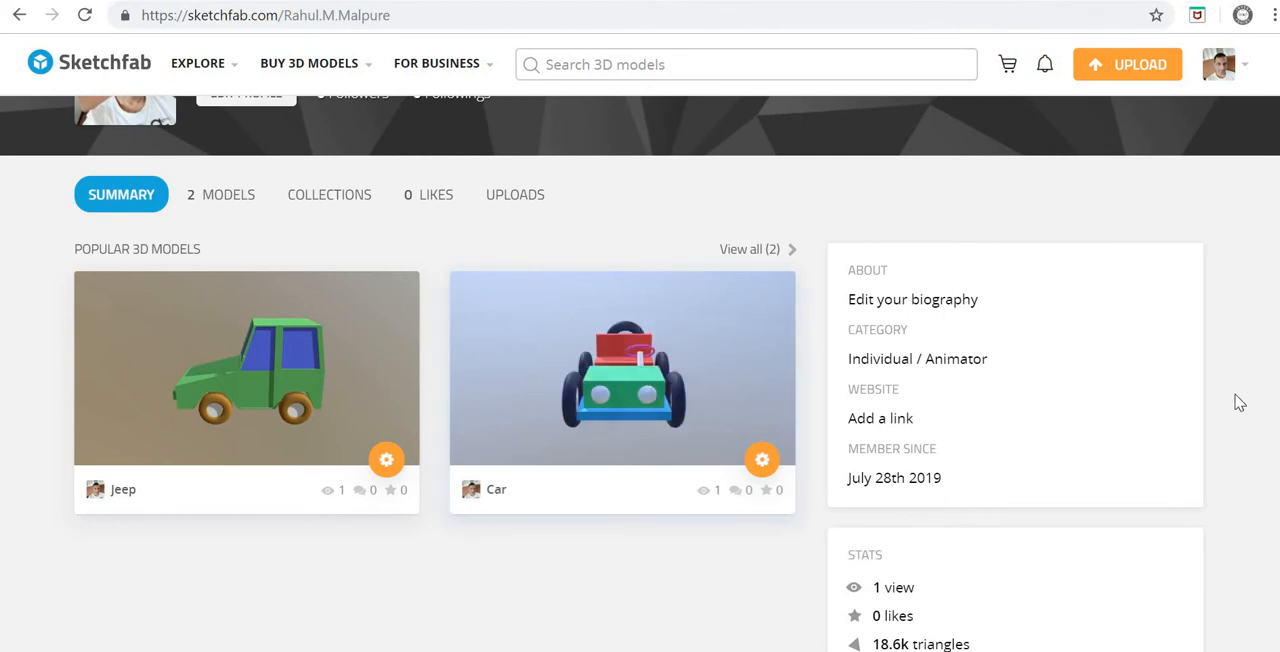
pyautogui.scroll(1, 1222, 438)
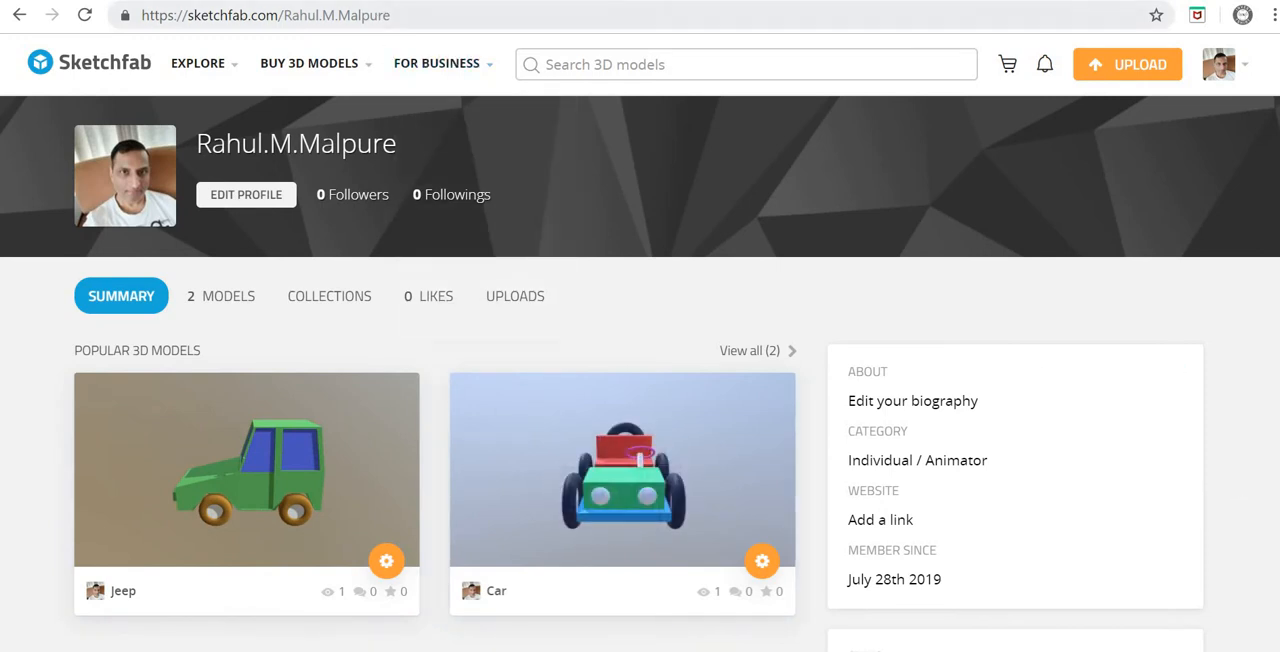
# Step: Switch to the Gmail browser tab and load facebook.com in it
pyautogui.click(388, 0)
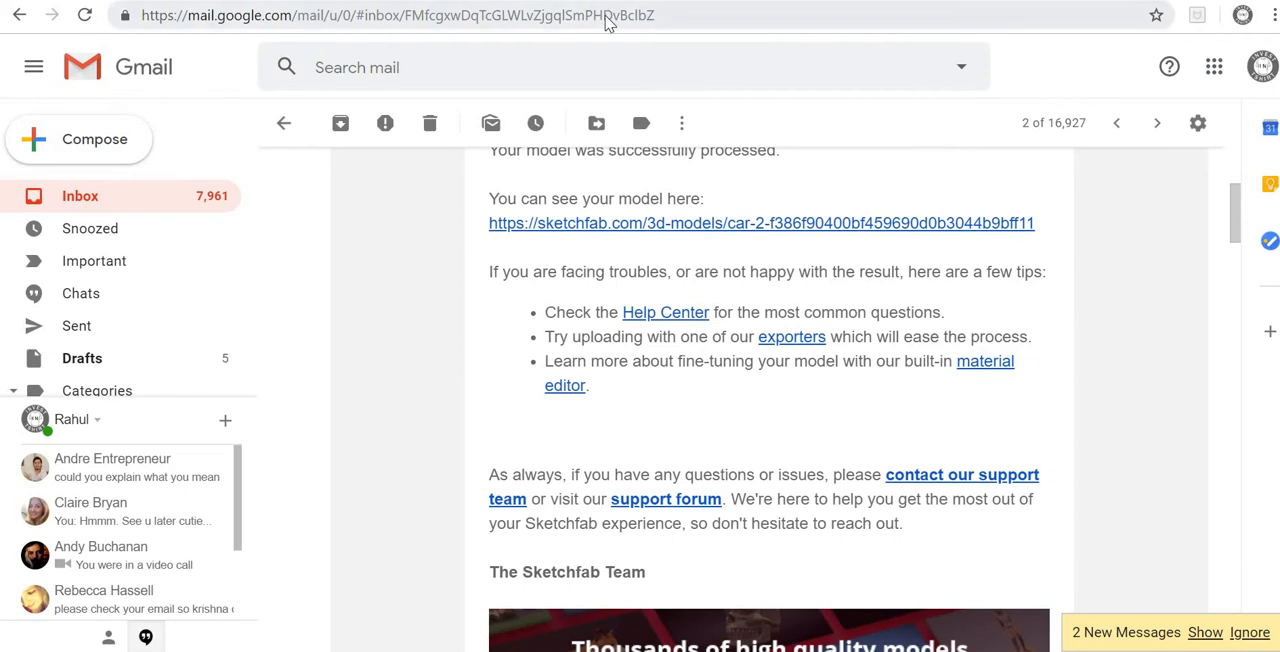
pyautogui.click(608, 15)
pyautogui.write('facebook.com')
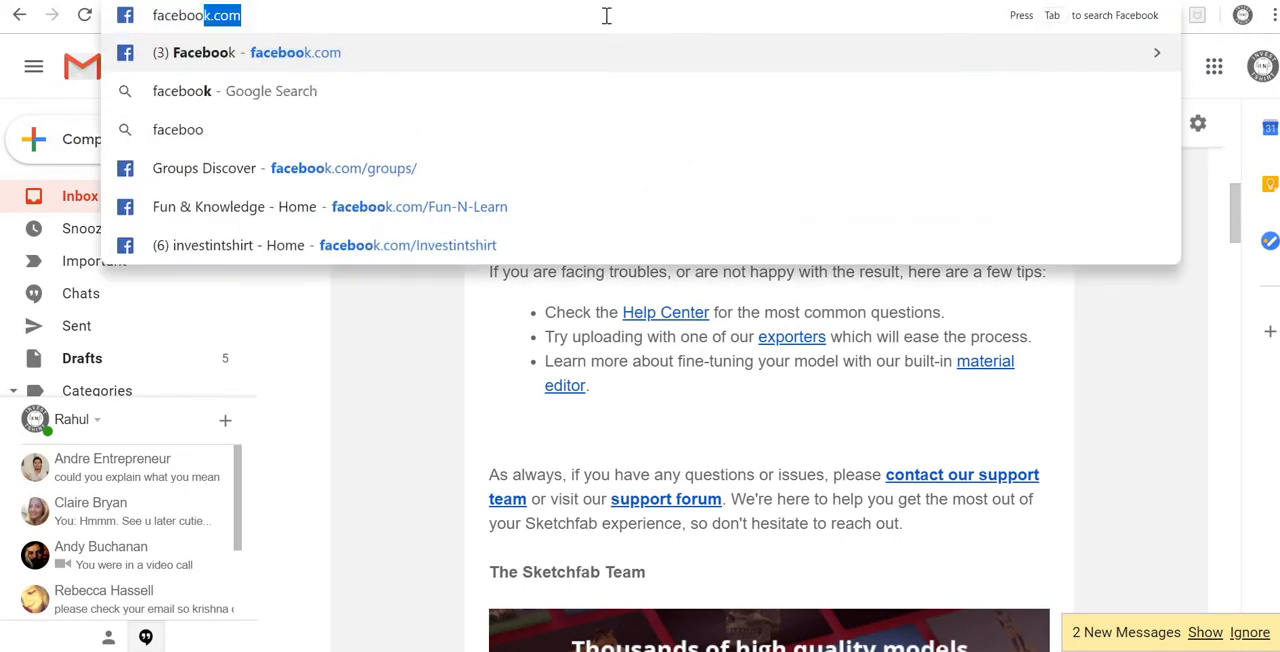
pyautogui.press('Return')
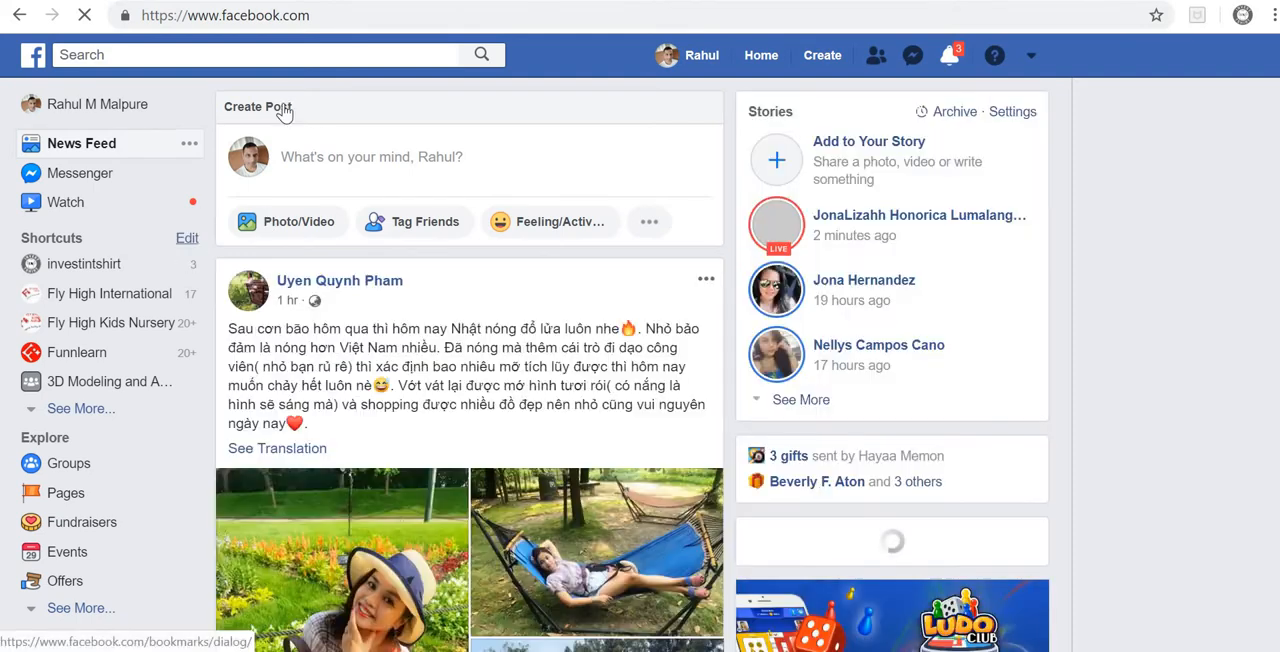
# Step: Search Facebook for "3d modelling and animation course" and open the 3D Modeling and Animation Course group
pyautogui.click(217, 52)
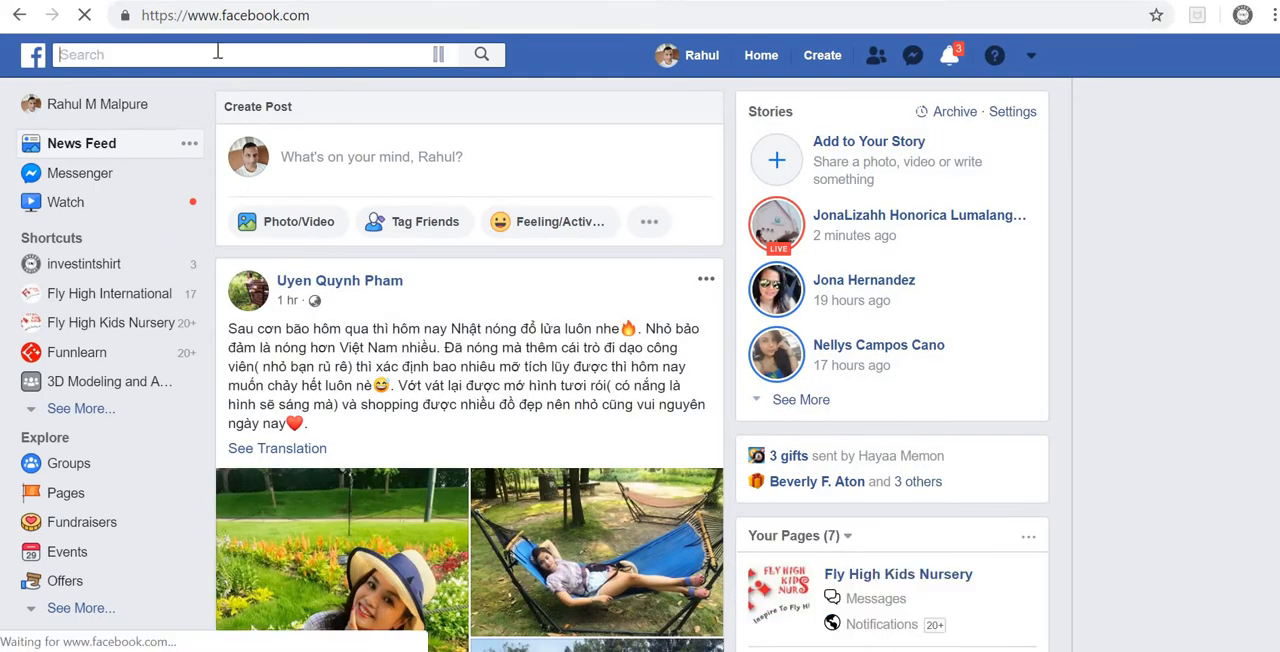
pyautogui.write('3d m')
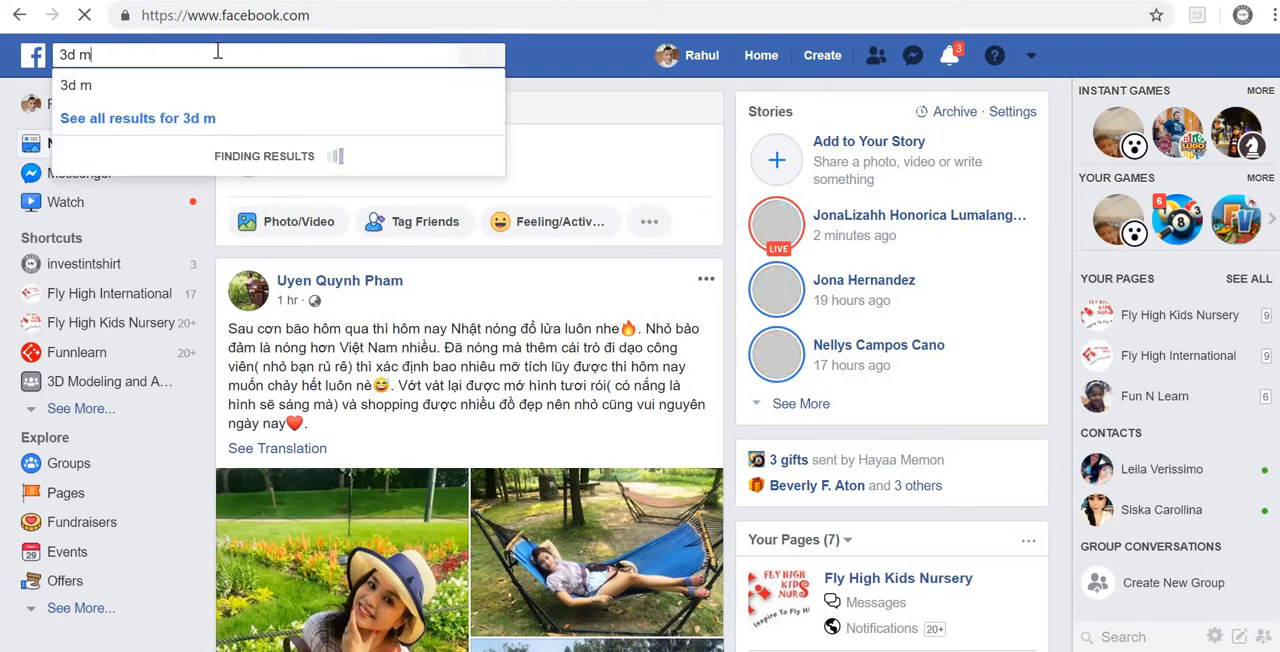
pyautogui.write('odelling and a')
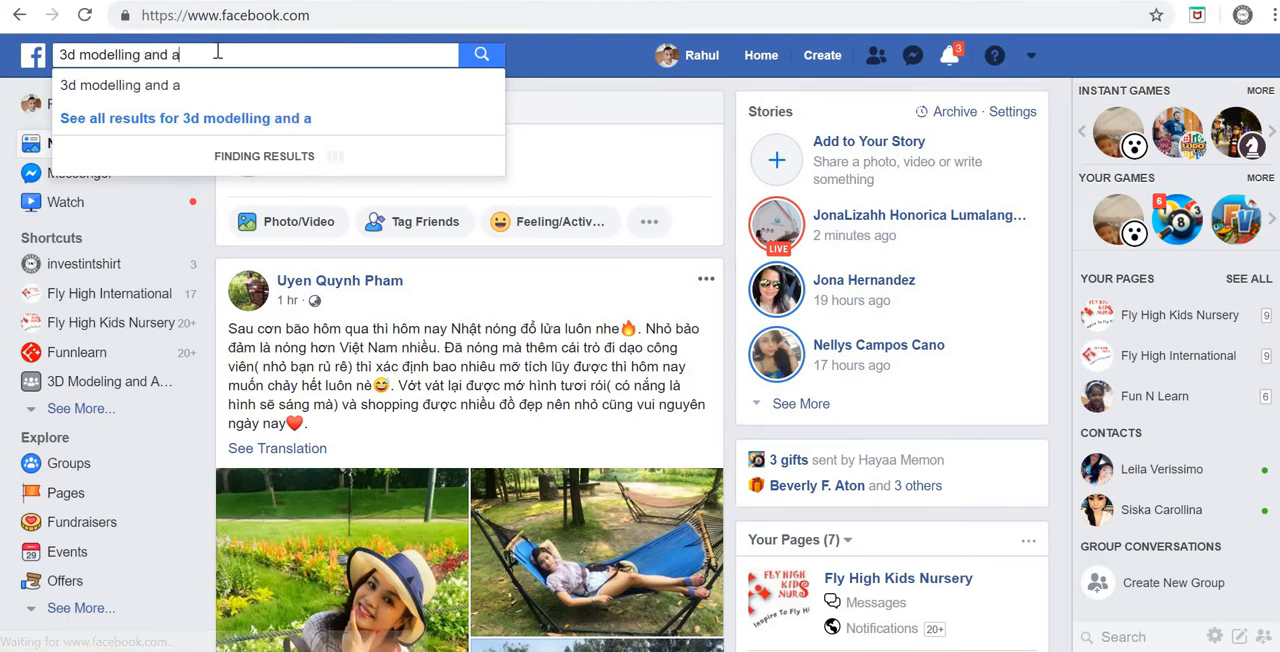
pyautogui.write('nimation course')
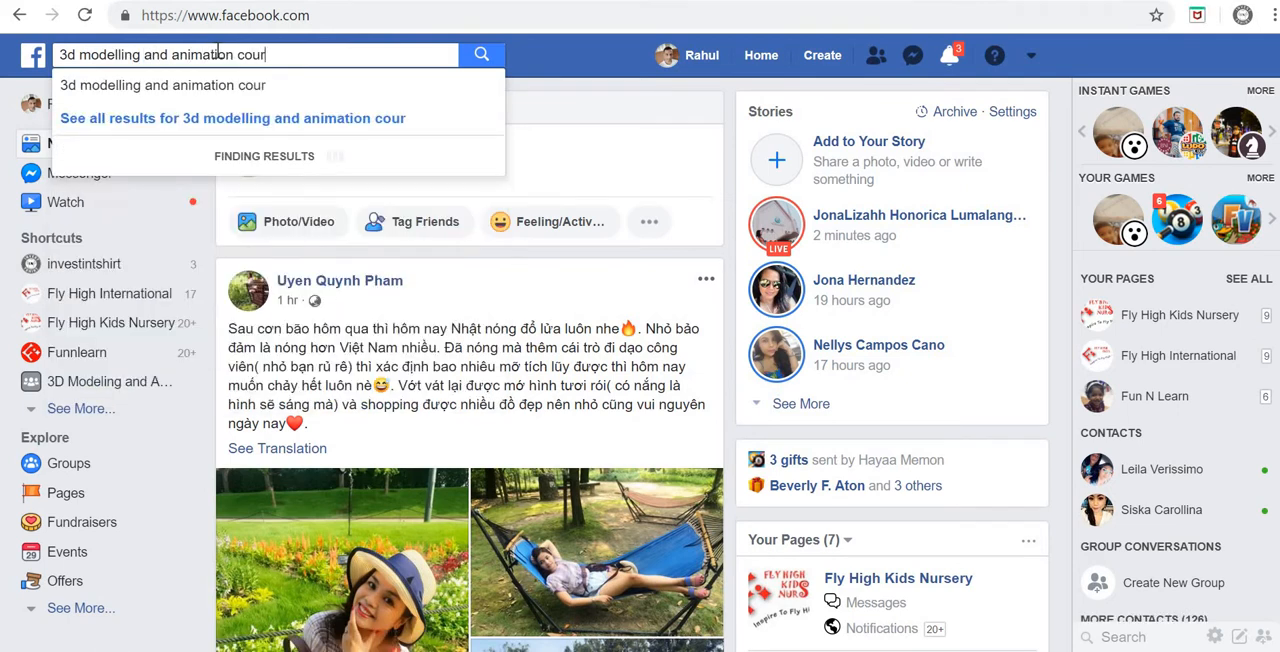
pyautogui.press('Return')
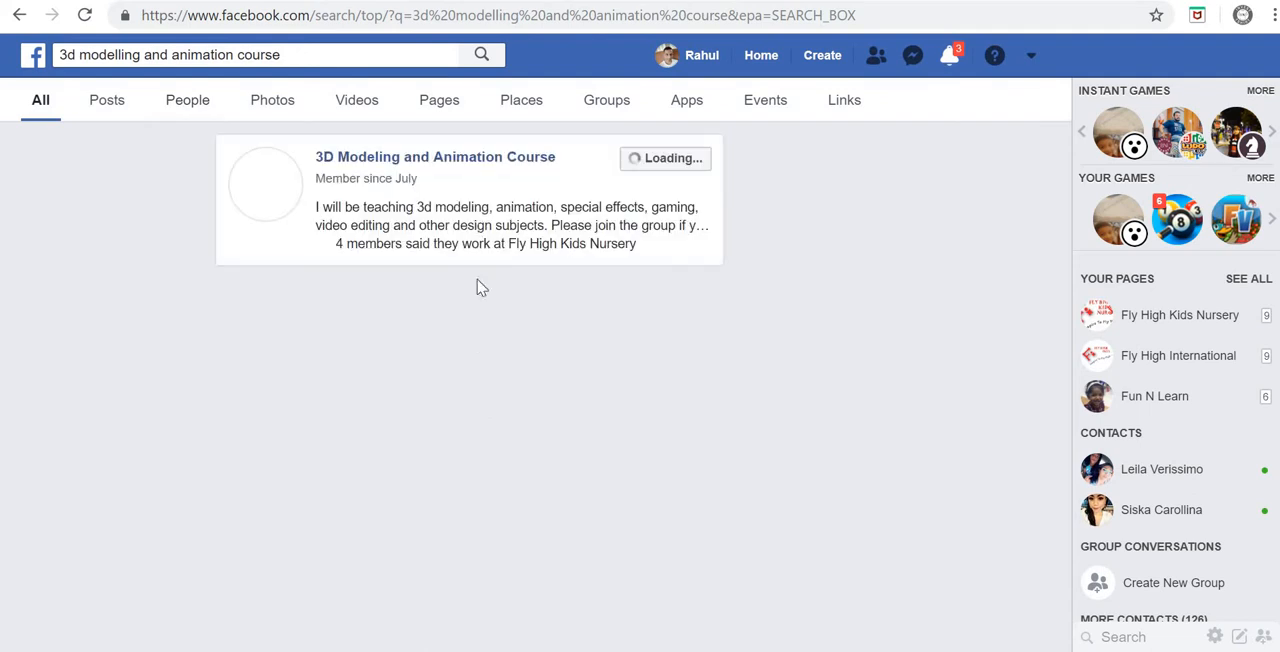
pyautogui.click(466, 163)
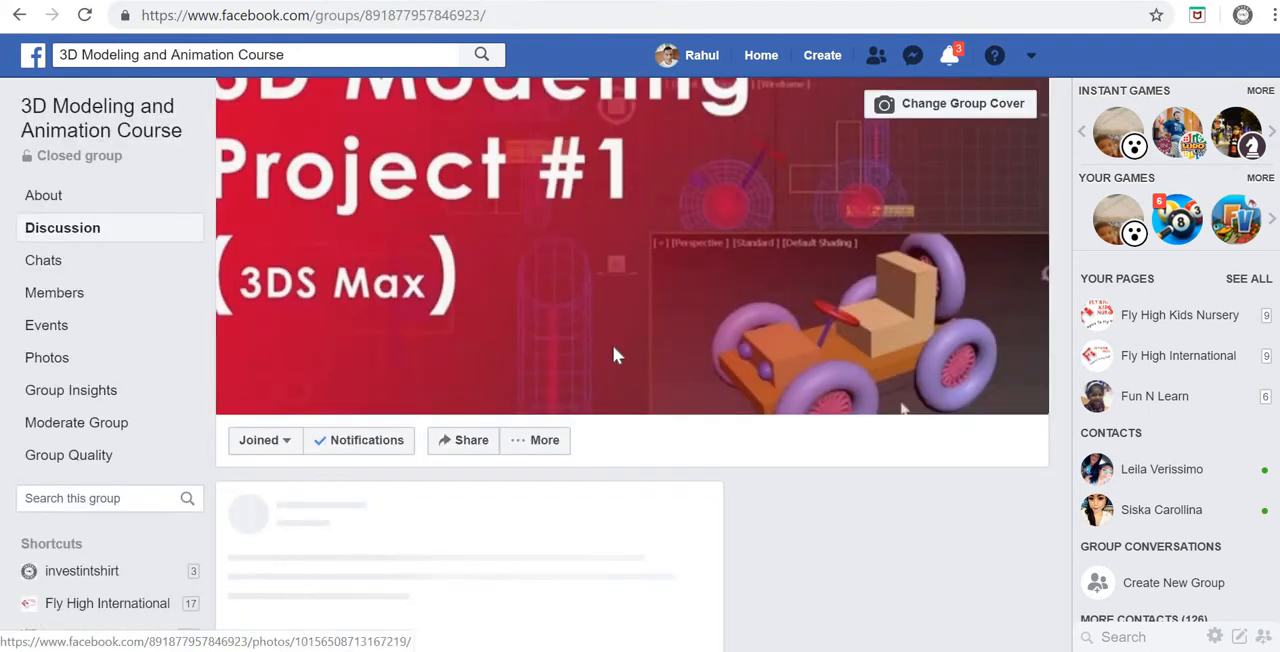
# Step: Look through the group's recent posts and open the Sketchfab Car model from the shared link
pyautogui.scroll(-3, 783, 461)
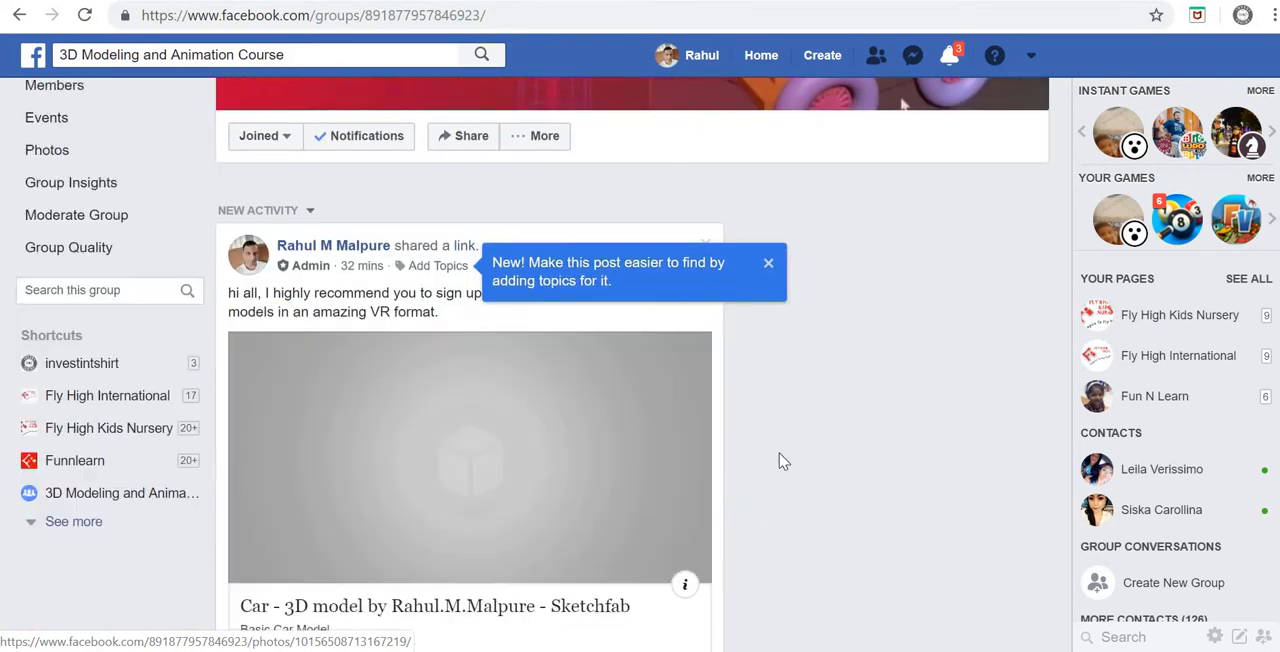
pyautogui.scroll(-2, 509, 383)
pyautogui.scroll(2, 509, 383)
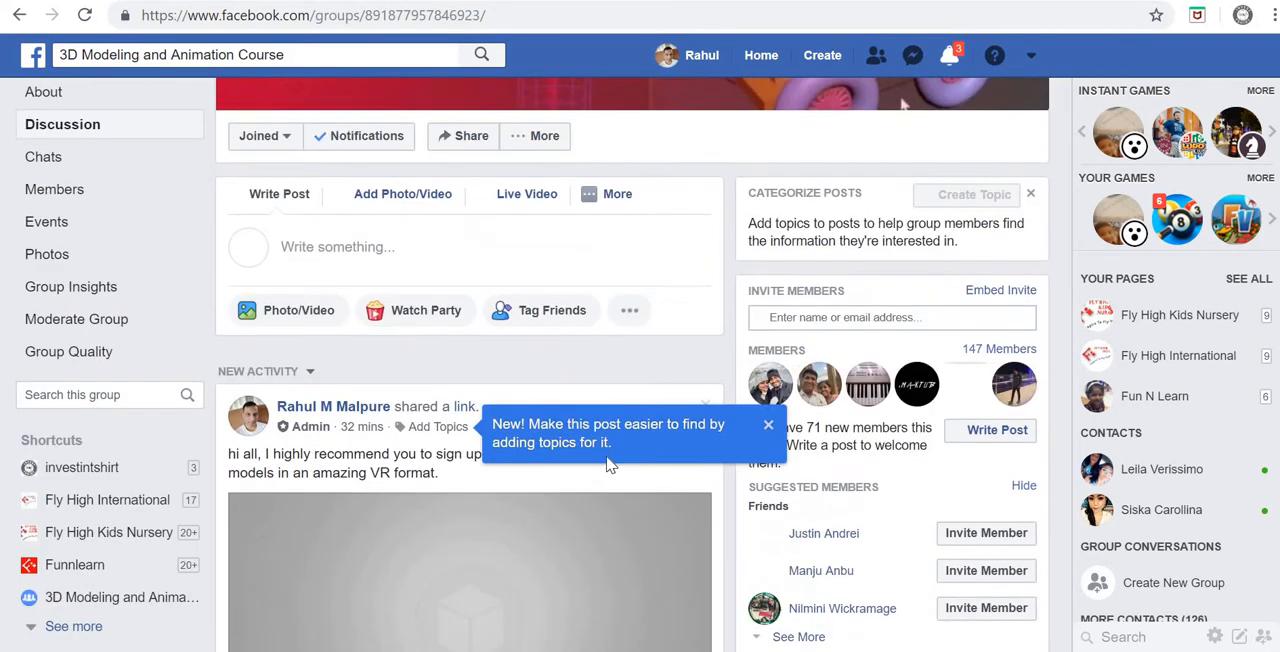
pyautogui.scroll(-3, 610, 465)
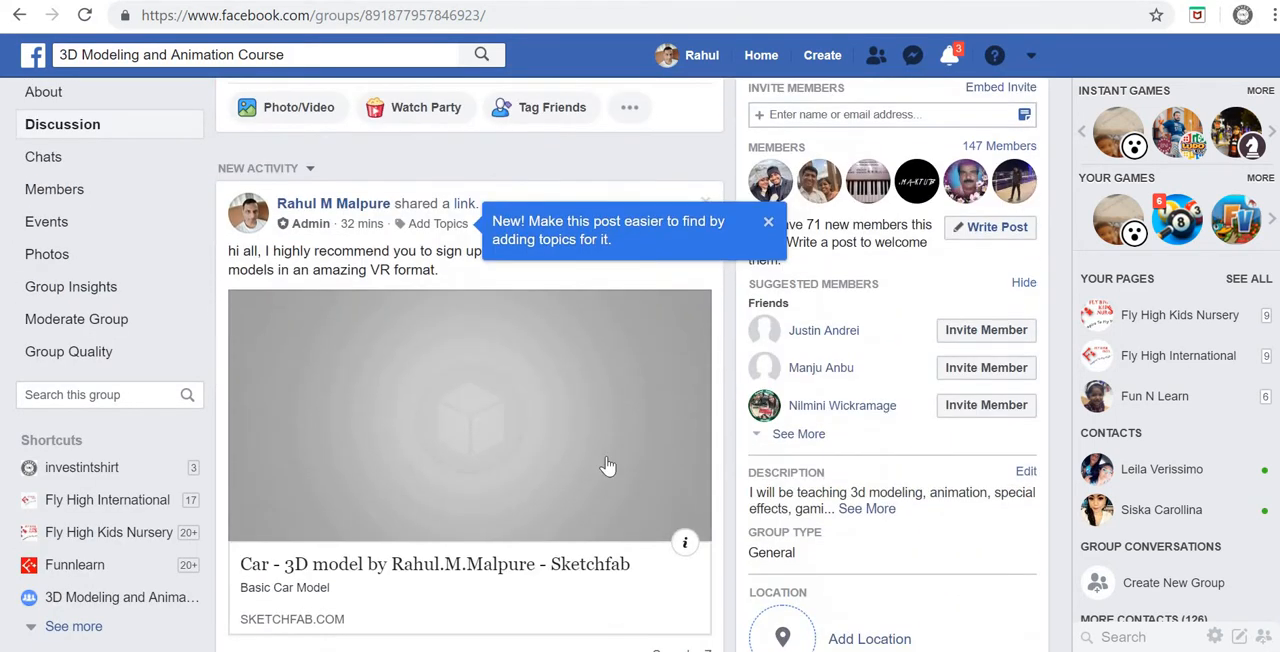
pyautogui.scroll(-3, 474, 253)
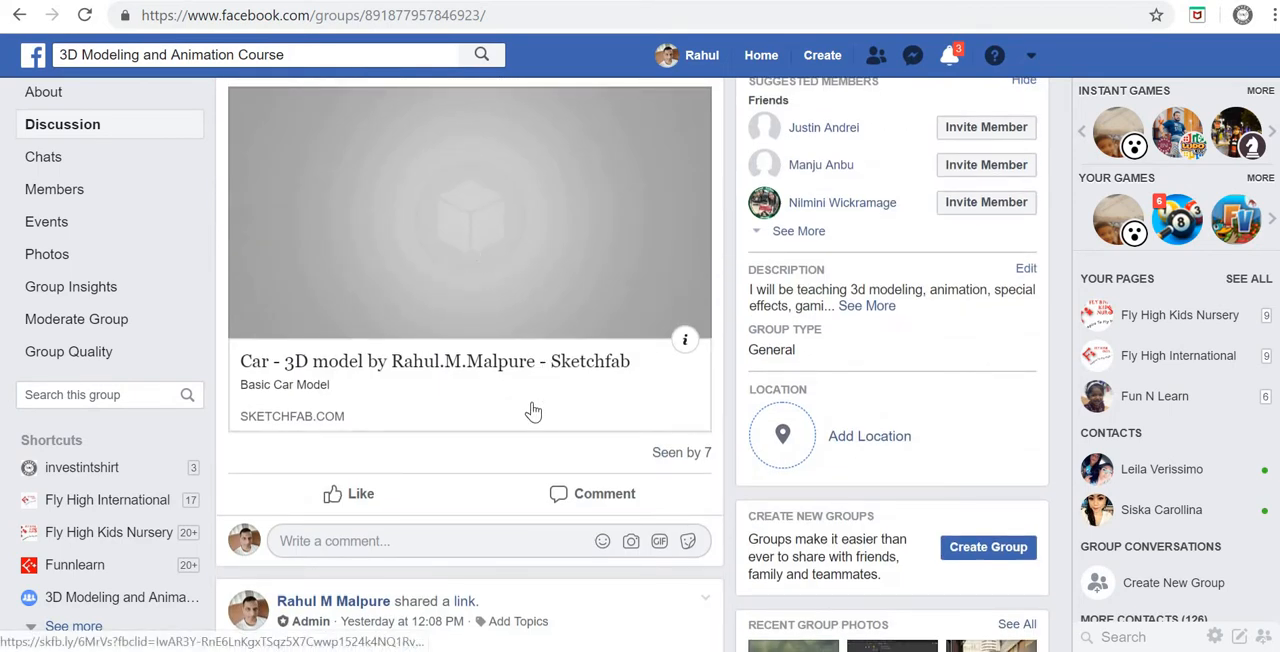
pyautogui.scroll(-3, 533, 411)
pyautogui.scroll(7, 531, 409)
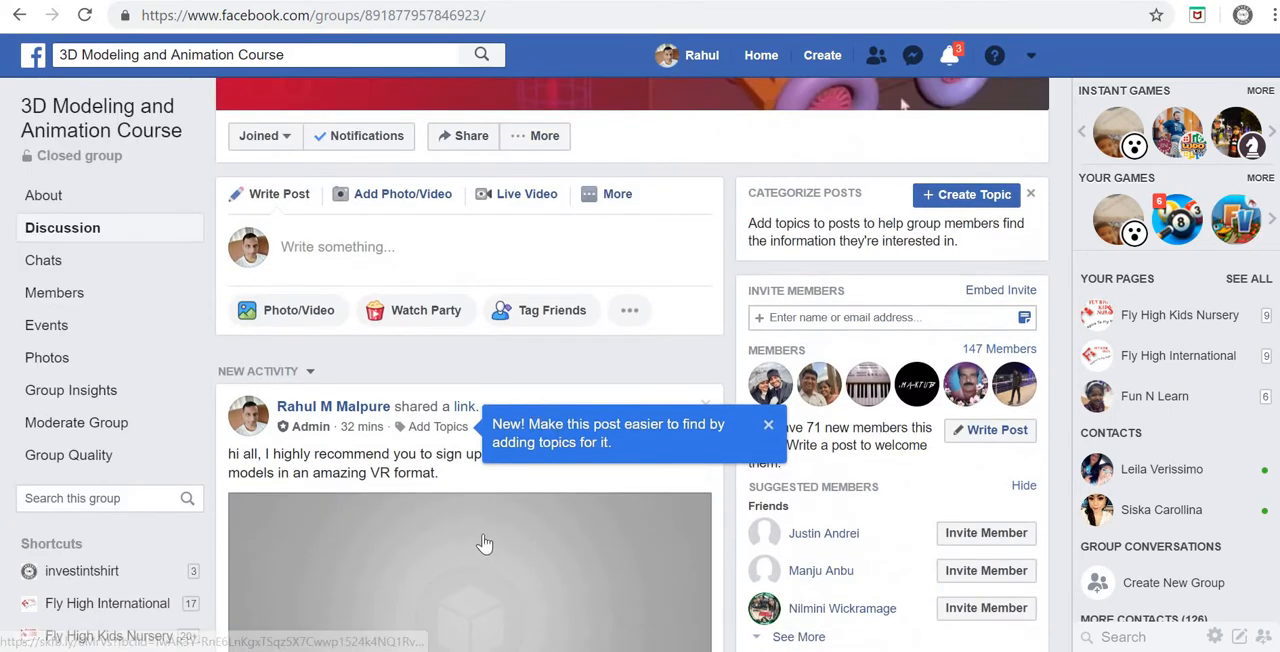
pyautogui.scroll(3, 480, 537)
pyautogui.scroll(-4, 460, 404)
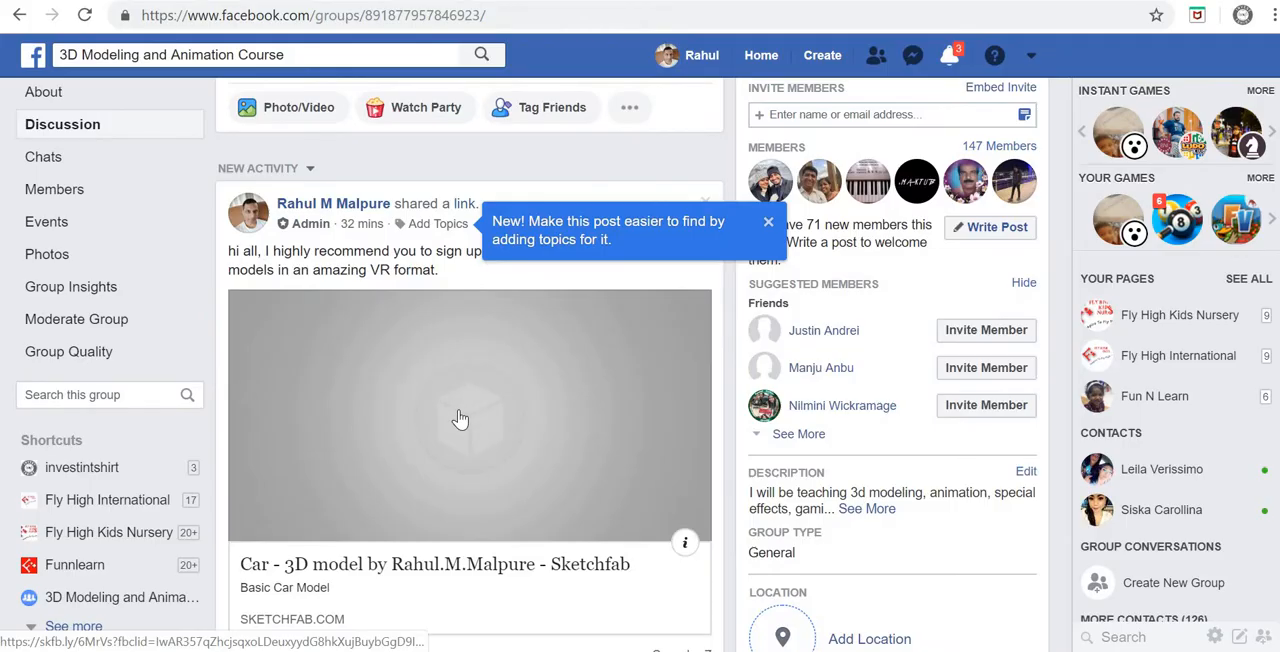
pyautogui.click(459, 418)
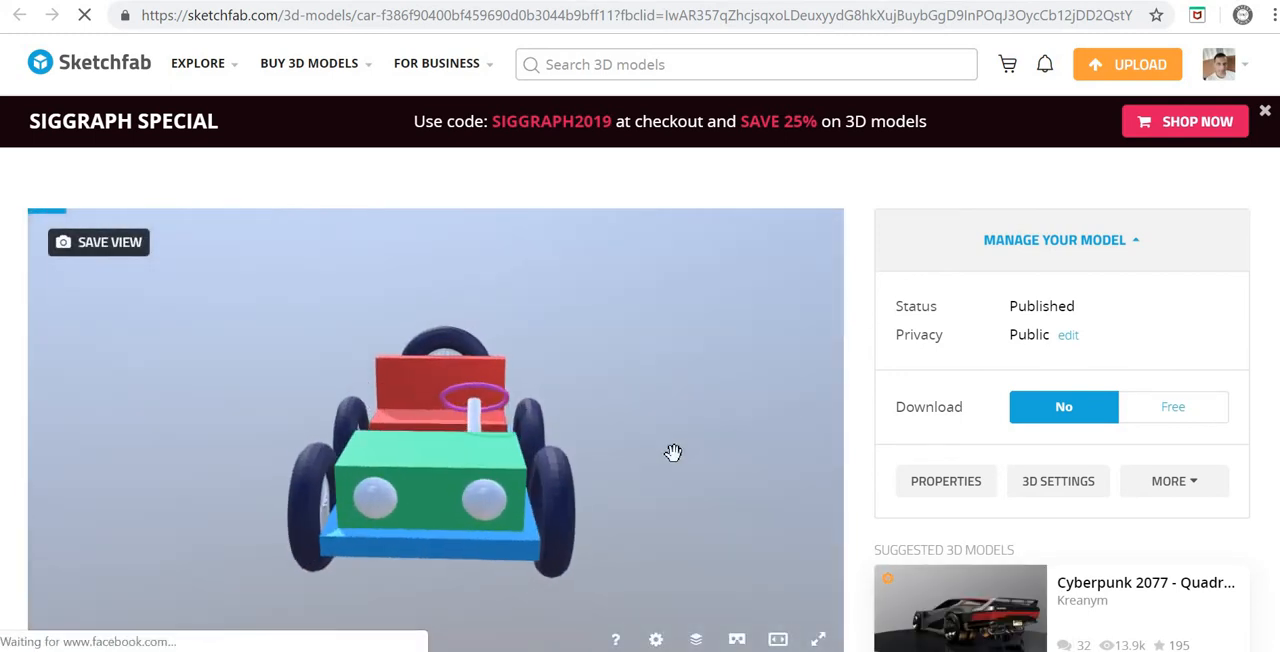
# Step: Examine the shared Car model from the front, side and rear, and look over its model page details
pyautogui.moveTo(402, 472); pyautogui.dragTo(551, 292)
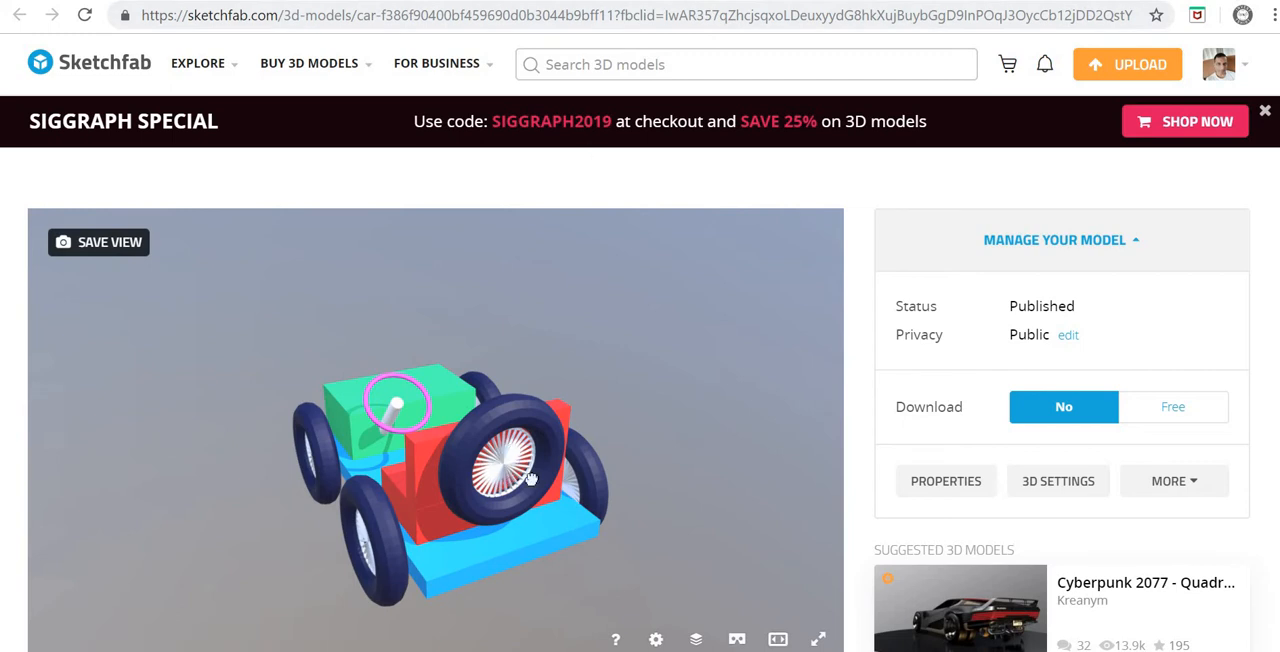
pyautogui.moveTo(530, 478); pyautogui.dragTo(623, 474)
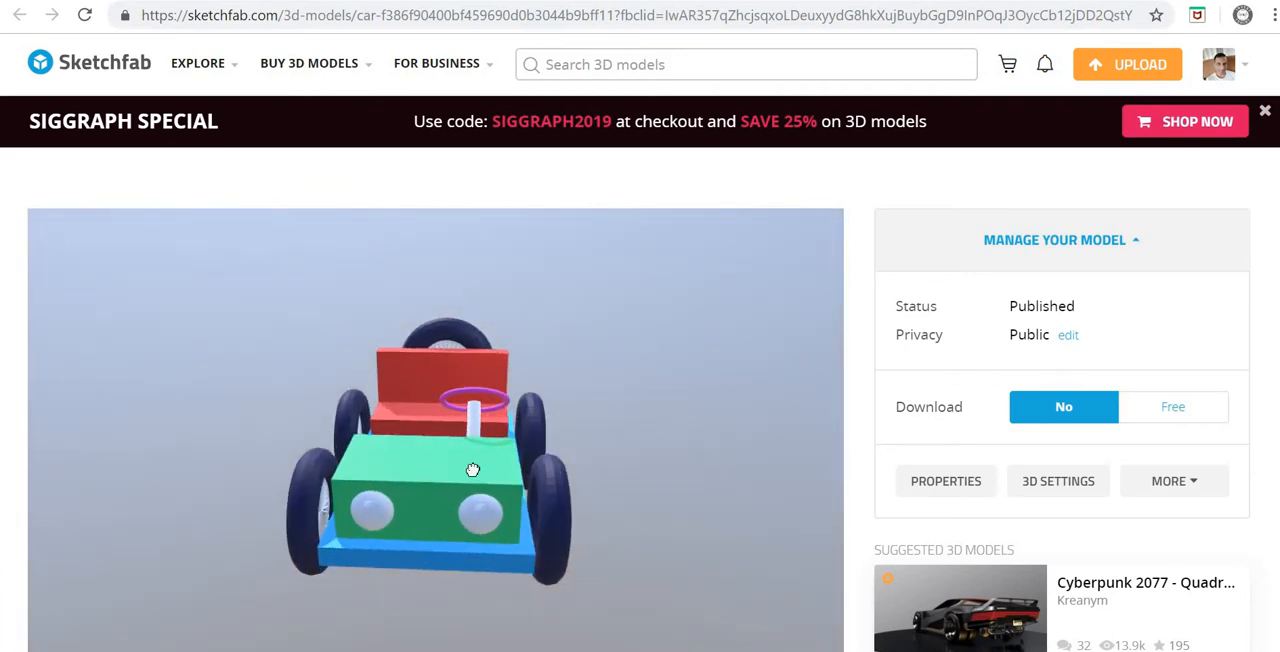
pyautogui.moveTo(473, 470); pyautogui.dragTo(433, 474)
pyautogui.scroll(3, 698, 427)
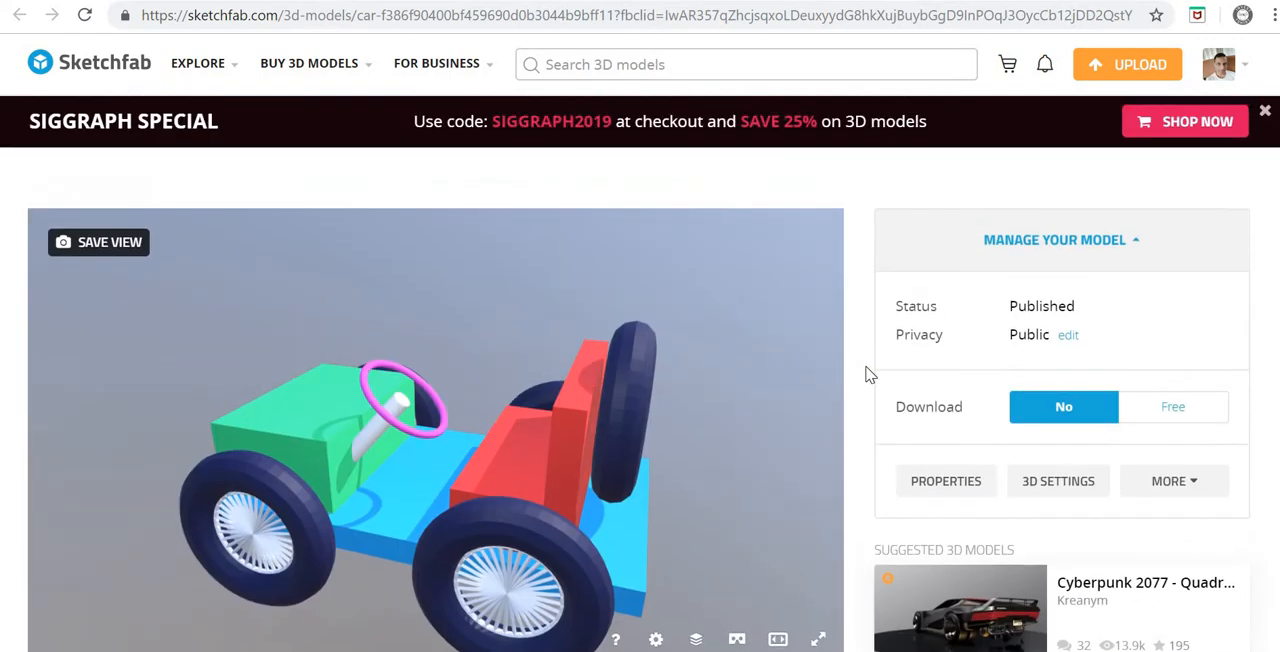
pyautogui.scroll(-2, 868, 374)
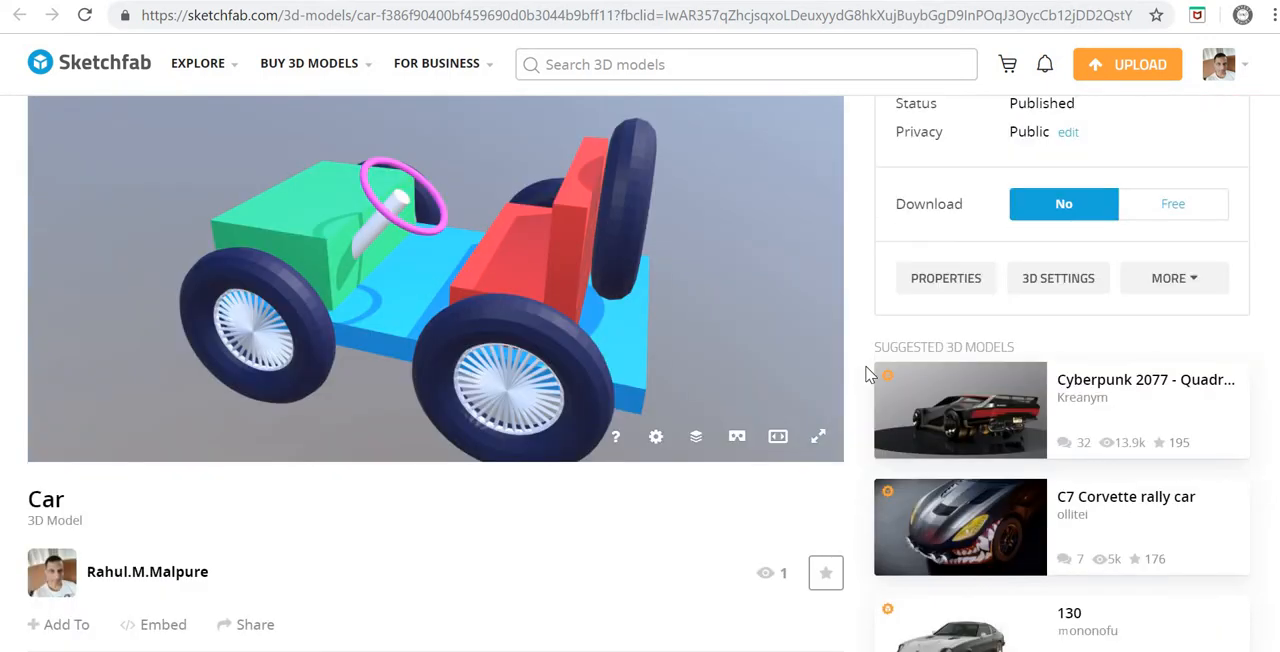
pyautogui.scroll(1, 868, 374)
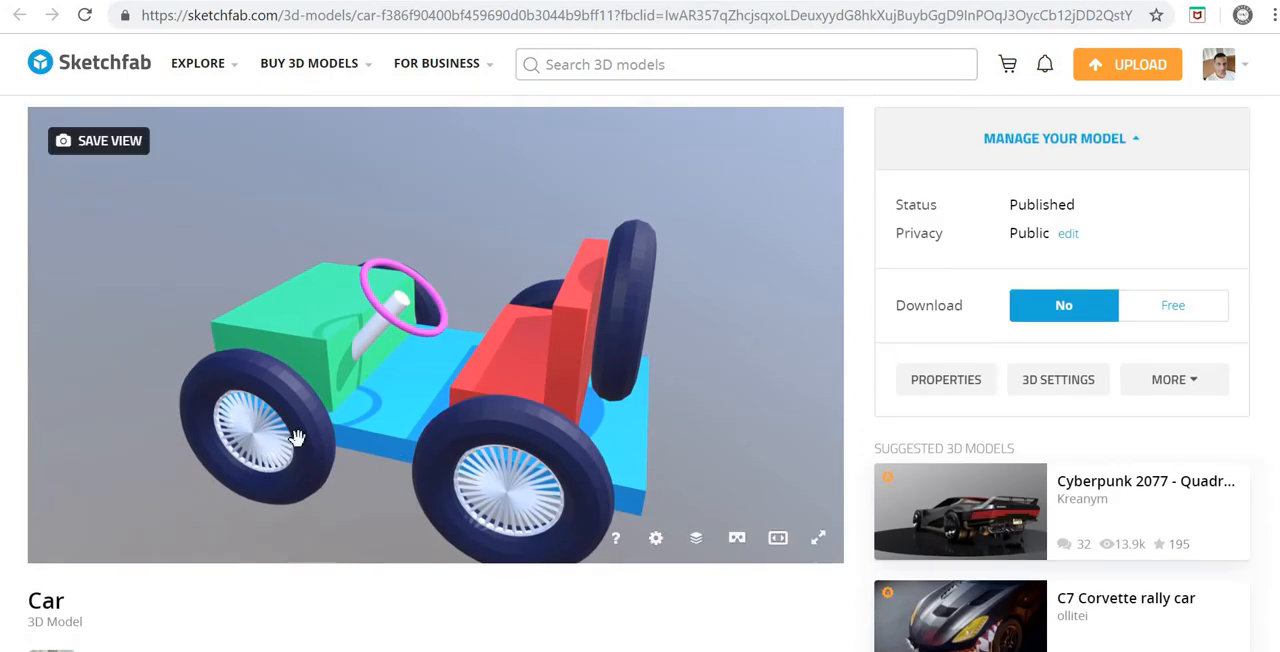
pyautogui.moveTo(512, 349)
pyautogui.mouseDown()
pyautogui.moveTo(677, 360)
pyautogui.moveTo(329, 363)
pyautogui.moveTo(655, 191)
pyautogui.mouseUp()
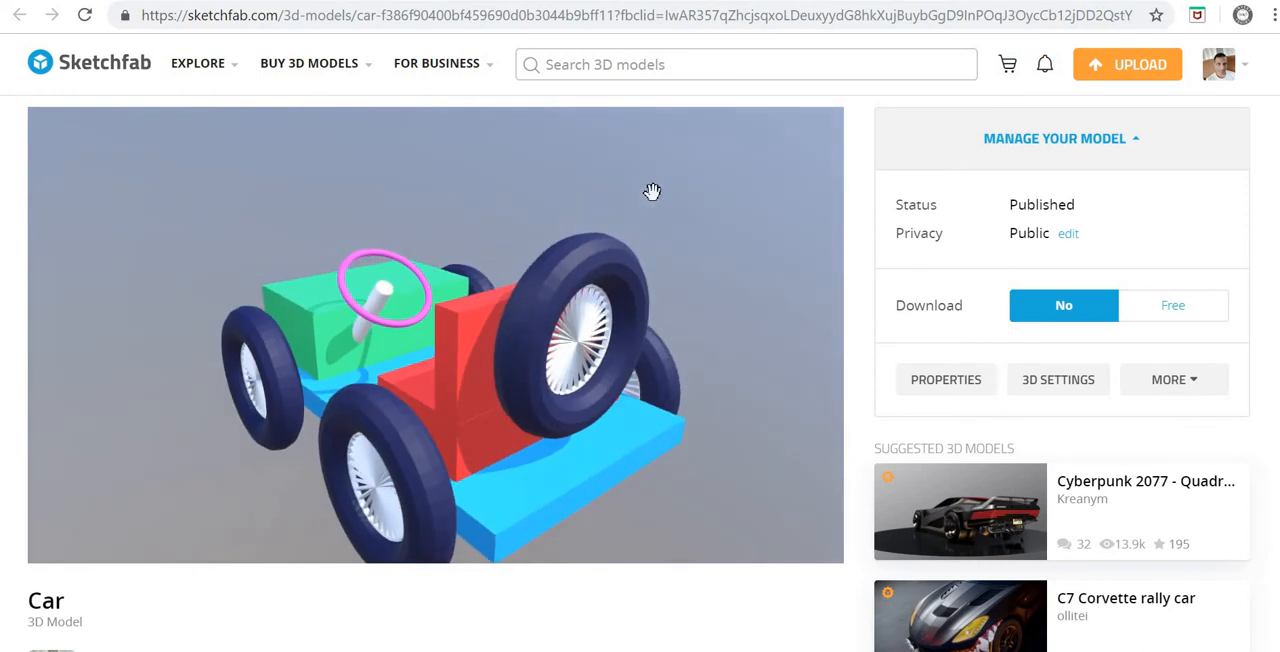